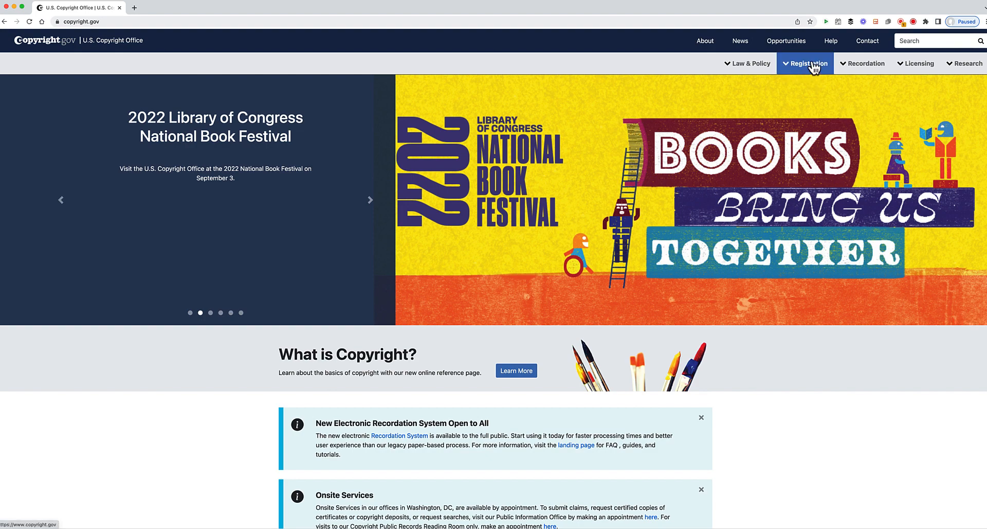
# - Open 'Register Your Work: Registration Portal' from the Registration menu on the copyright.gov home page
pyautogui.scroll(-4, 677, 273)
pyautogui.scroll(-3, 677, 273)
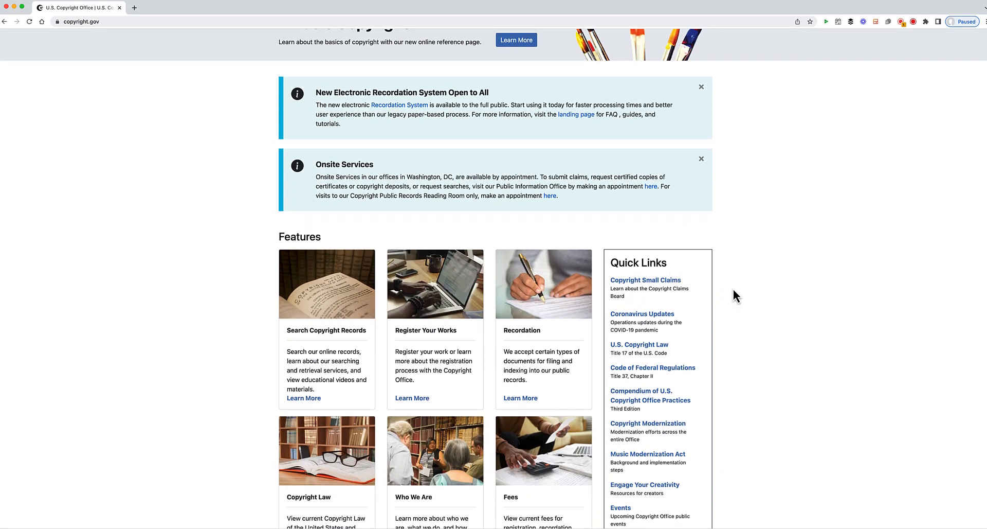
pyautogui.scroll(5, 842, 218)
pyautogui.scroll(3, 841, 218)
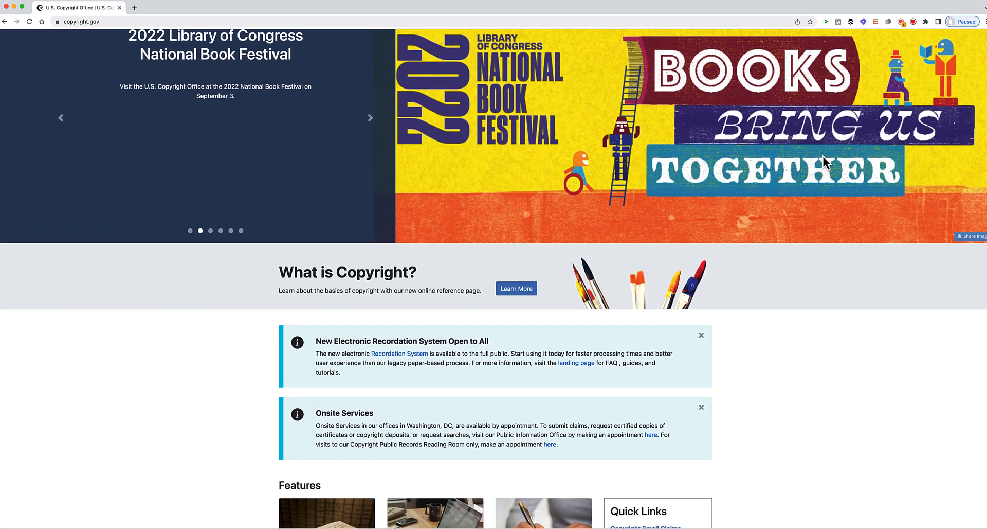
pyautogui.click(810, 66)
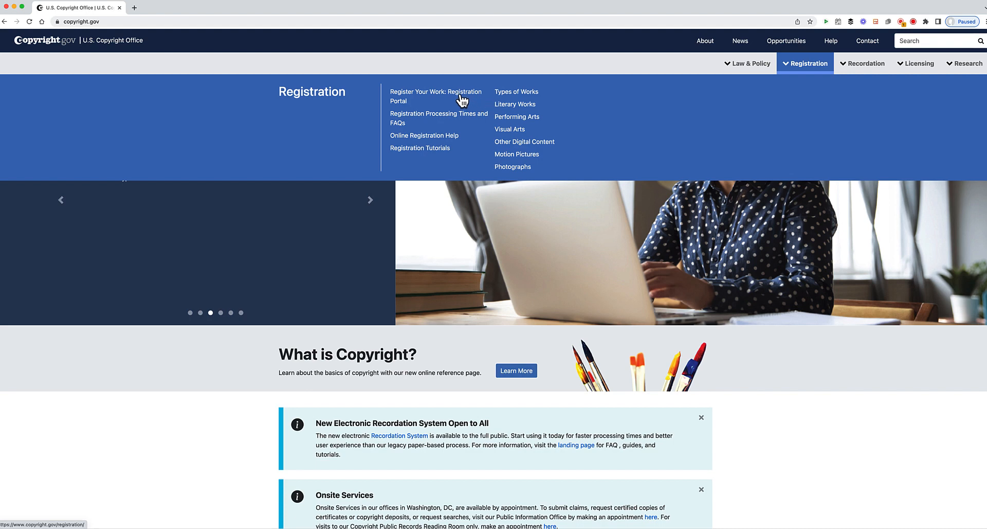
pyautogui.click(462, 97)
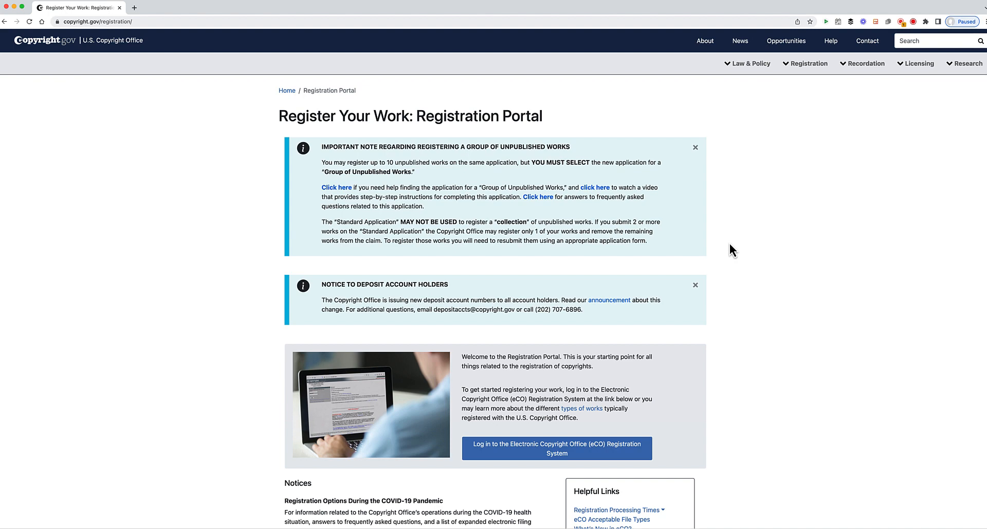
# - Follow the 'Log in to the Electronic Copyright Office (eCO) Registration System' button
pyautogui.scroll(-1, 730, 243)
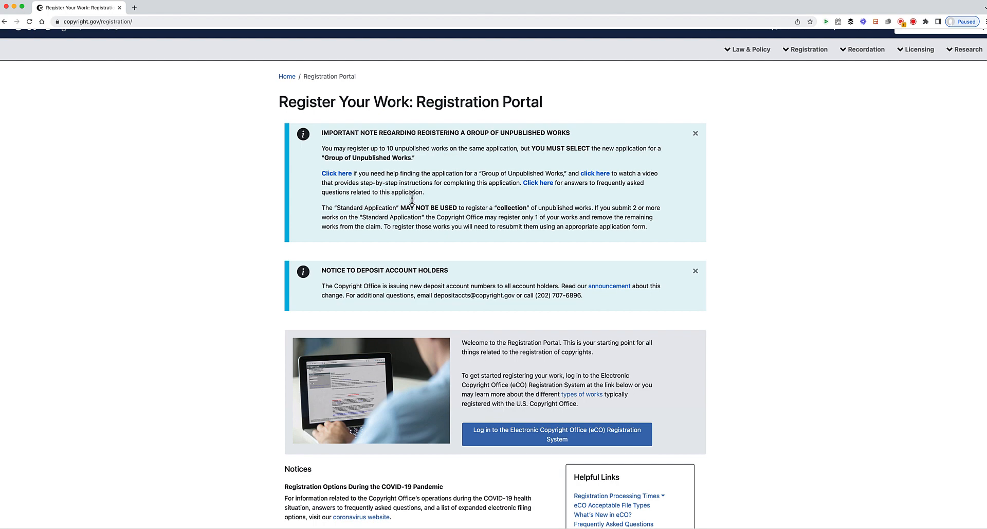
pyautogui.click(531, 436)
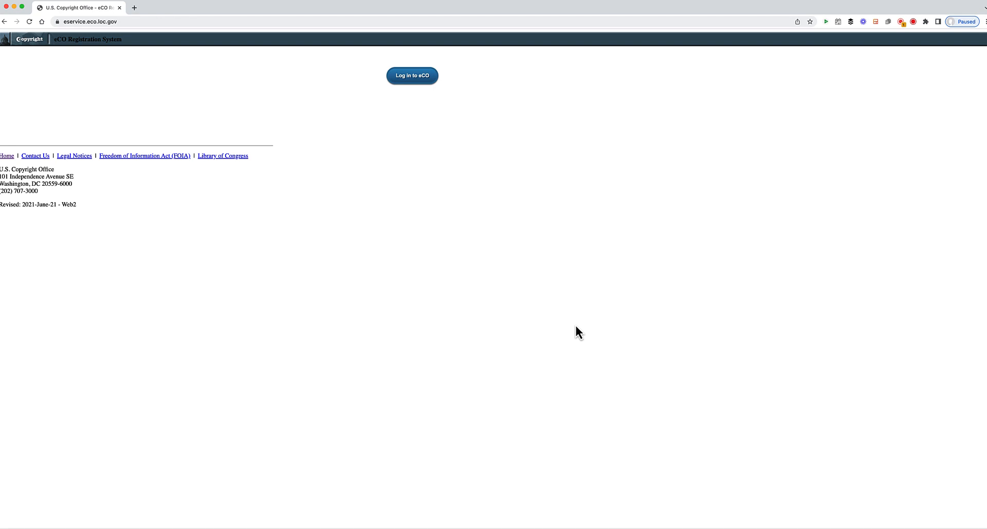
# - Log in to eCO with the account credentials and acknowledge the password-expiry alert
pyautogui.click(412, 78)
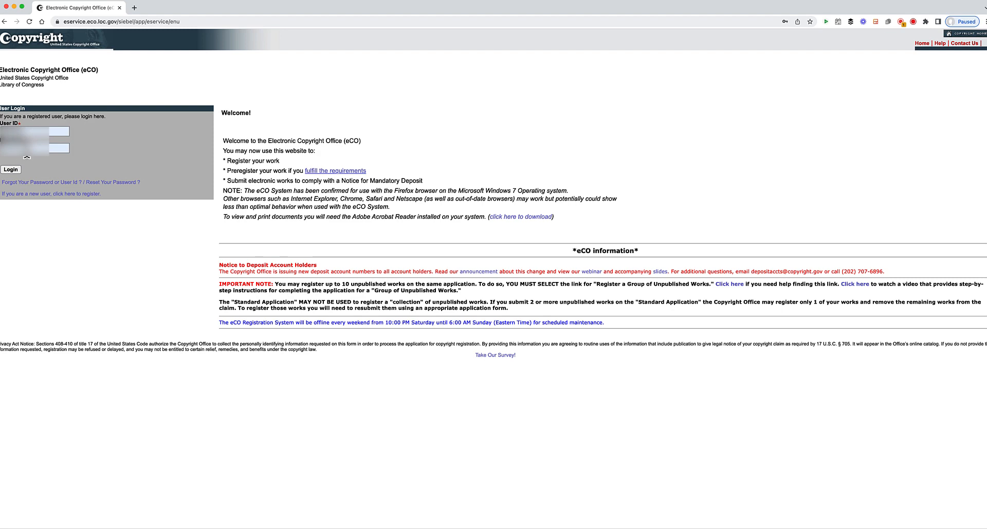
pyautogui.click(11, 171)
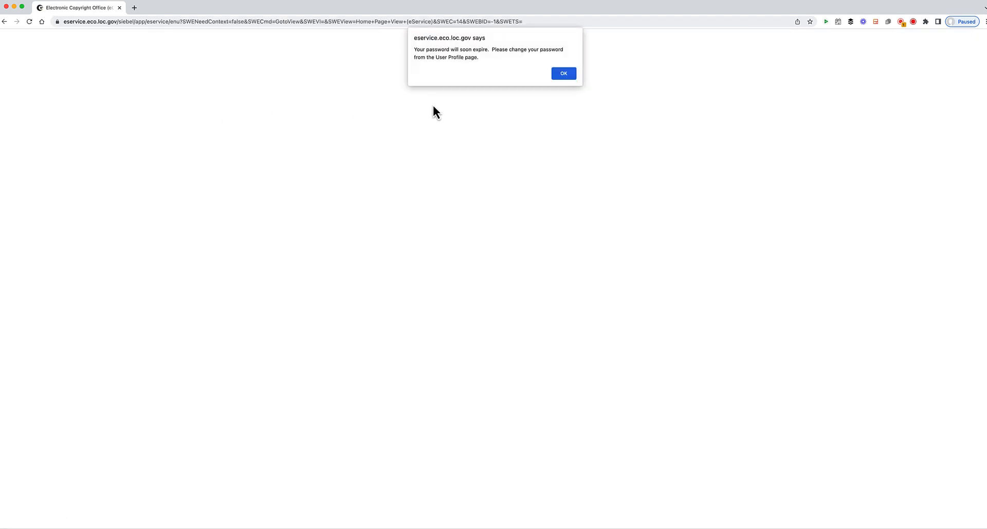
pyautogui.click(564, 73)
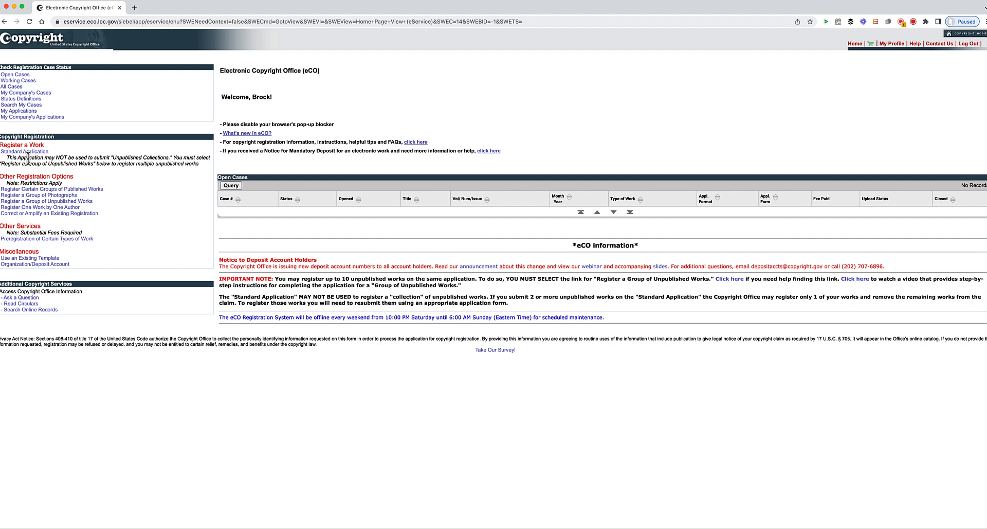
# - Choose Standard Application under Register a Work to view its registration overview
pyautogui.click(31, 152)
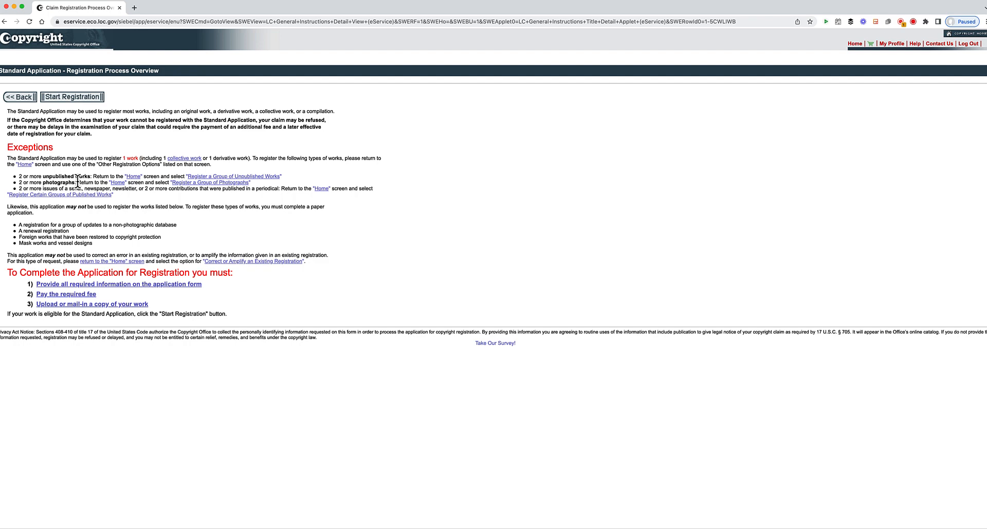
# - Start Registration to open a new Standard case at the Type of Work page
pyautogui.click(75, 97)
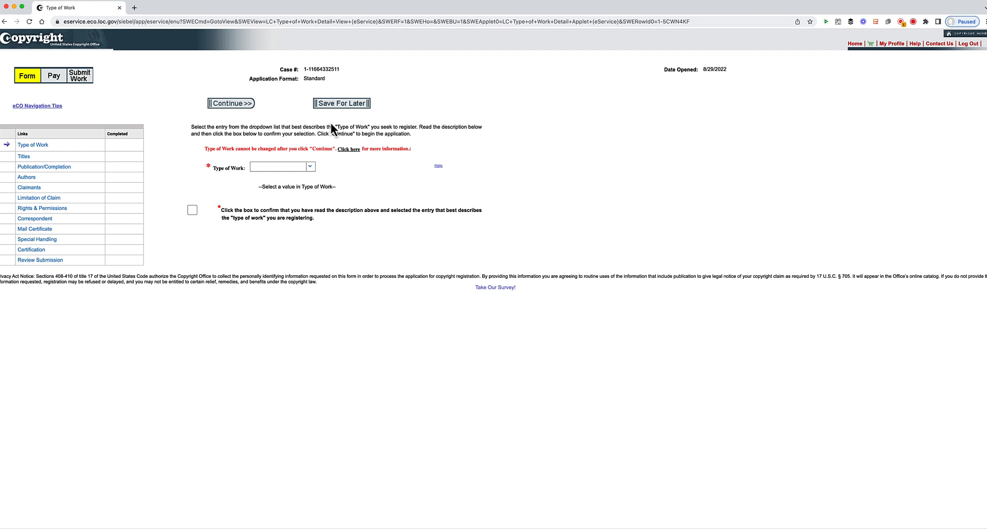
# - Expand the Type of Work dropdown to list options like Literary Work and Sound Recording
pyautogui.click(312, 168)
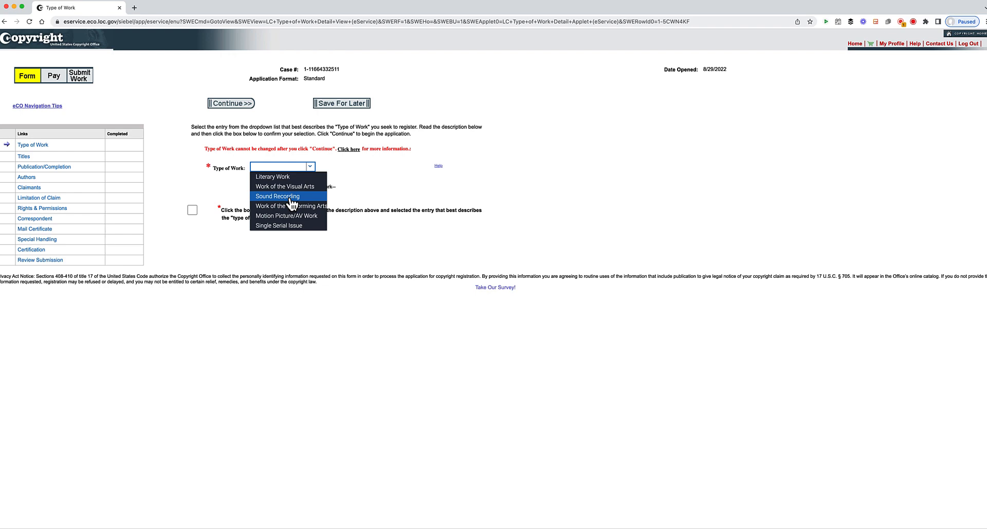
# - Pick Sound Recording as the work type, tick the confirmation box, and continue to Titles
pyautogui.click(292, 197)
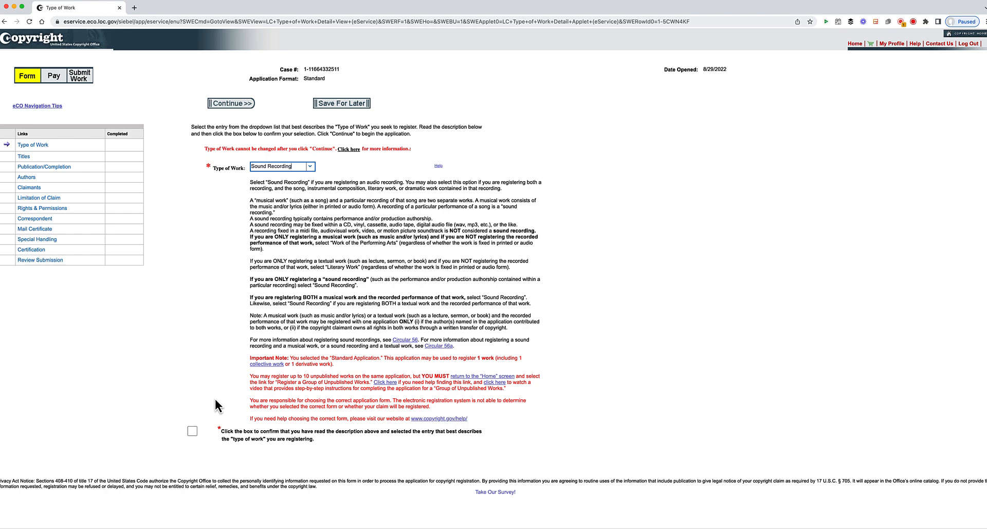
pyautogui.click(192, 432)
pyautogui.click(231, 105)
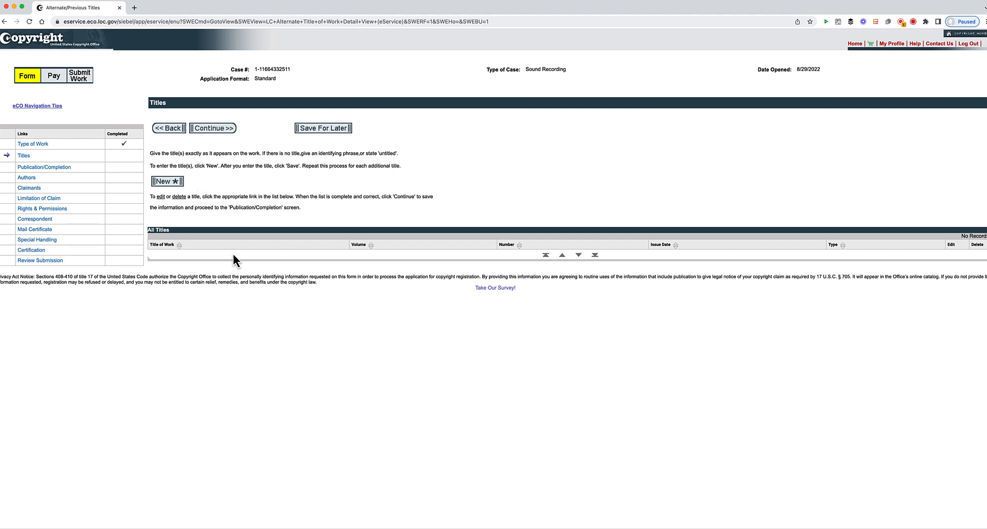
# - Add 'This Is My New Song' as the title of work being registered and save it
pyautogui.click(170, 183)
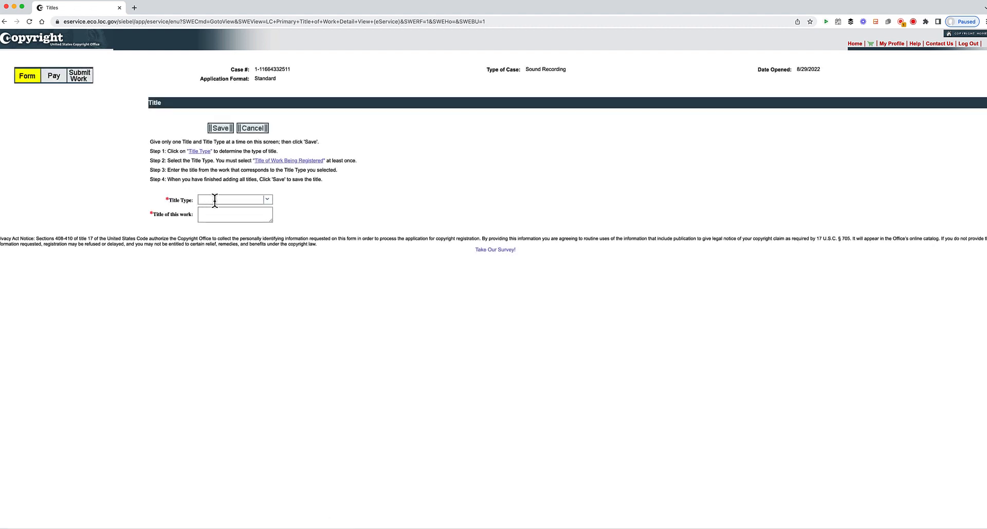
pyautogui.click(267, 200)
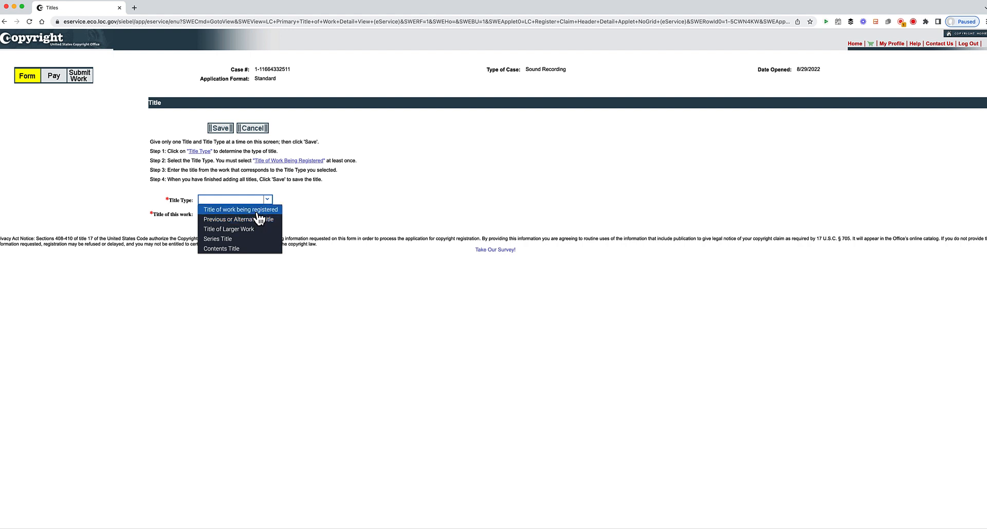
pyautogui.click(258, 212)
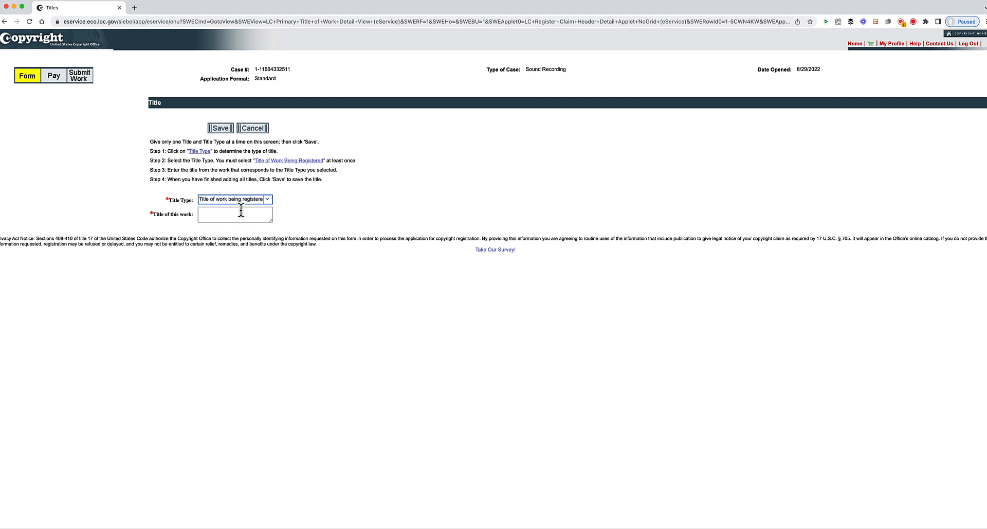
pyautogui.click(238, 211)
pyautogui.write('This Is My New Song')
pyautogui.click(221, 128)
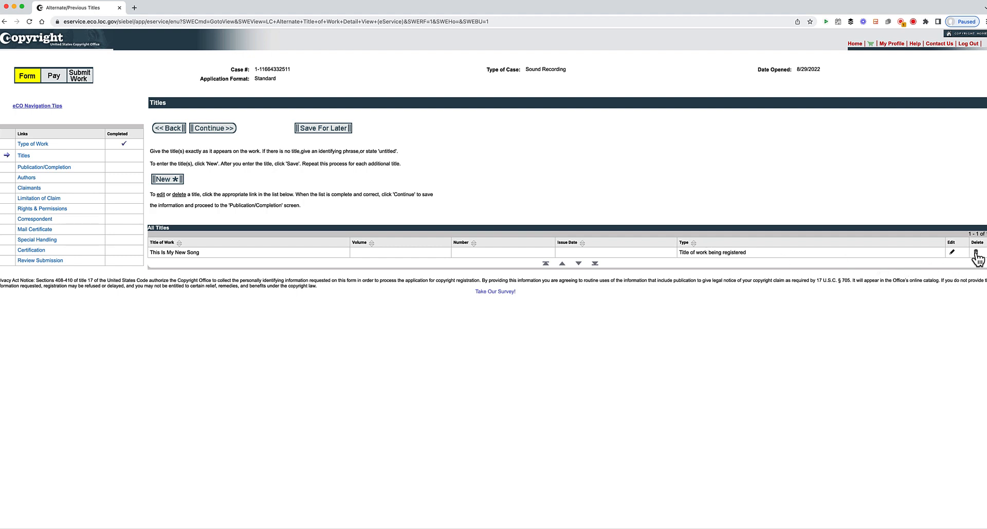
# - Continue past Alternate/Previous Titles to the Publication/Completion page
pyautogui.click(211, 128)
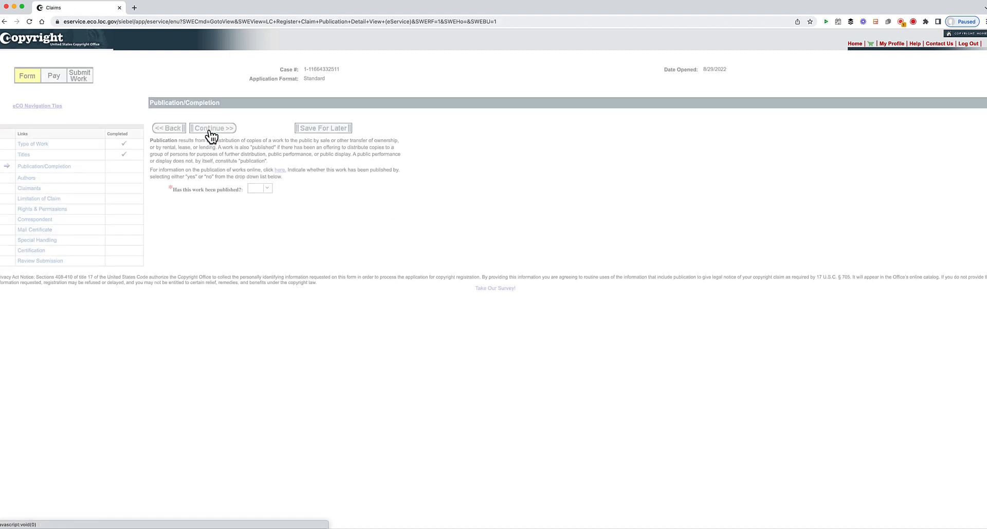
# - Mark the work published: Yes, year of completion 2022, first published 6/30/2022
pyautogui.click(268, 190)
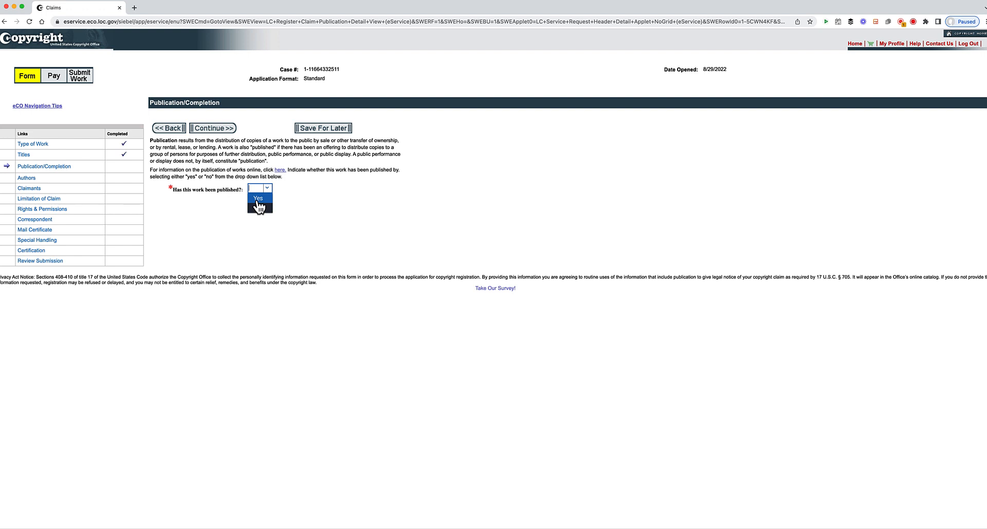
pyautogui.click(258, 200)
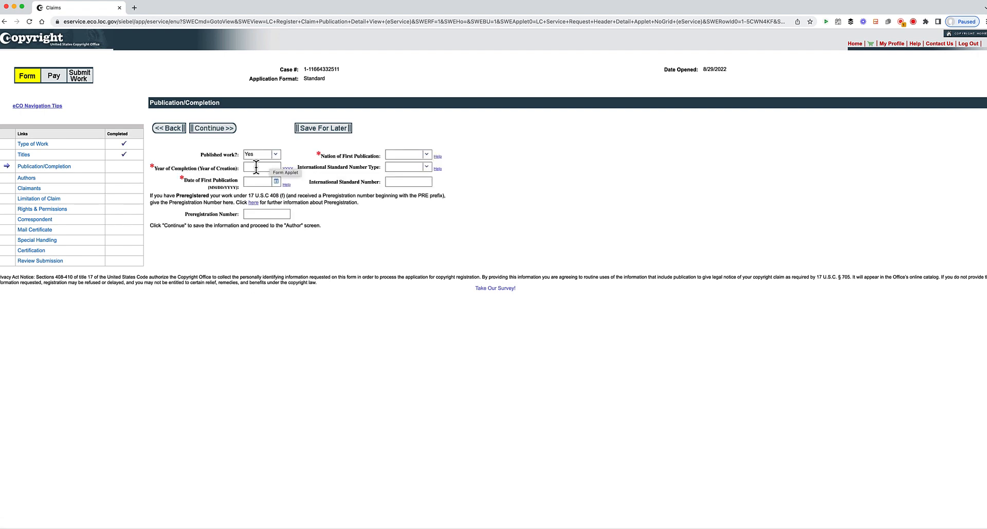
pyautogui.click(256, 167)
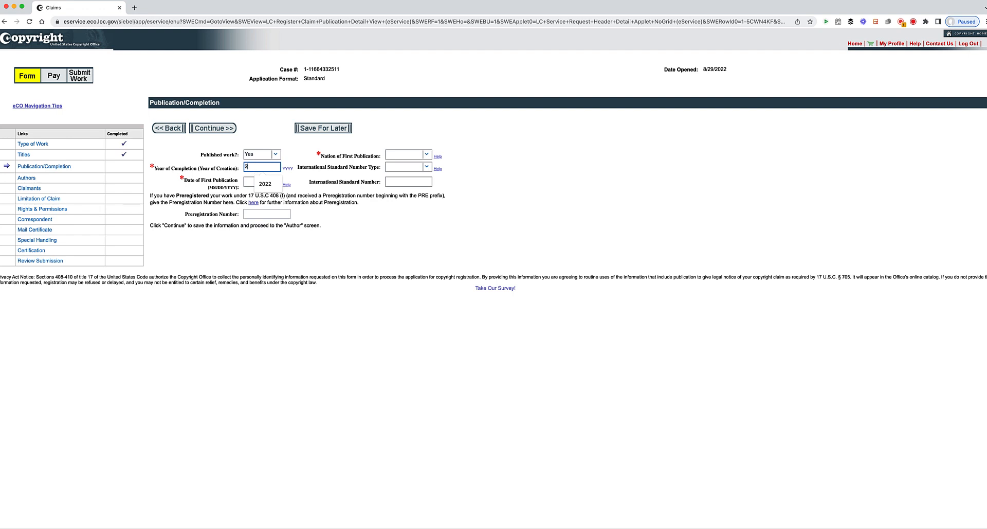
pyautogui.write('2022')
pyautogui.click(261, 181)
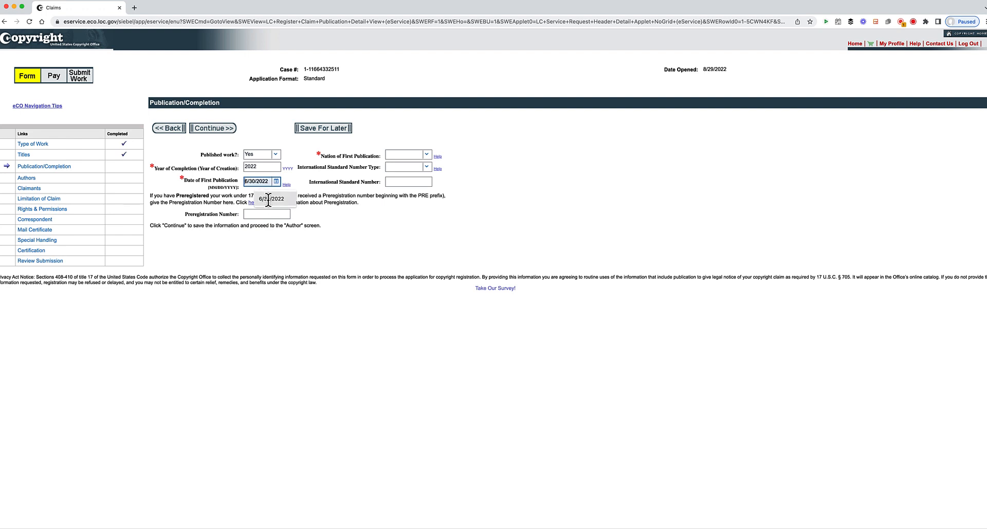
pyautogui.click(269, 200)
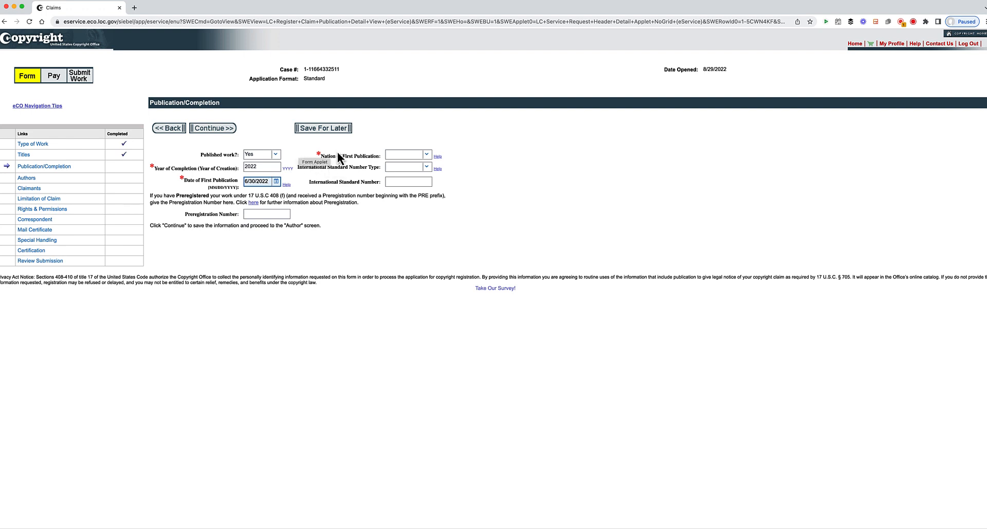
# - Choose United States as nation of first publication and leave the standard number type unset
pyautogui.click(427, 155)
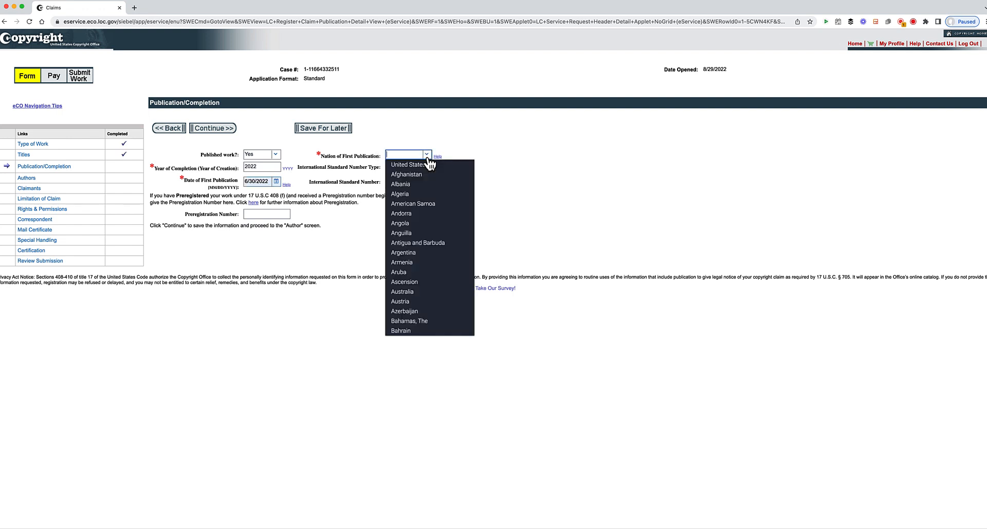
pyautogui.click(418, 163)
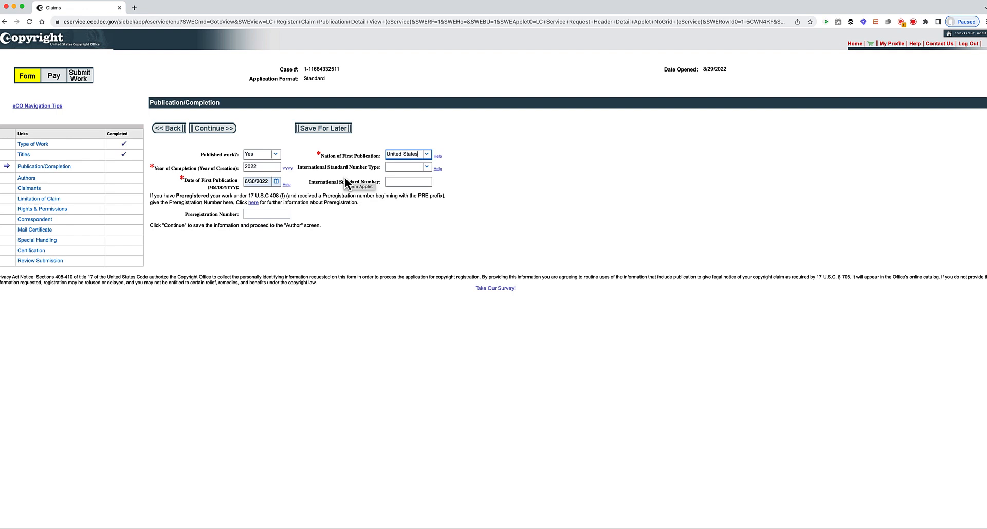
pyautogui.click(427, 169)
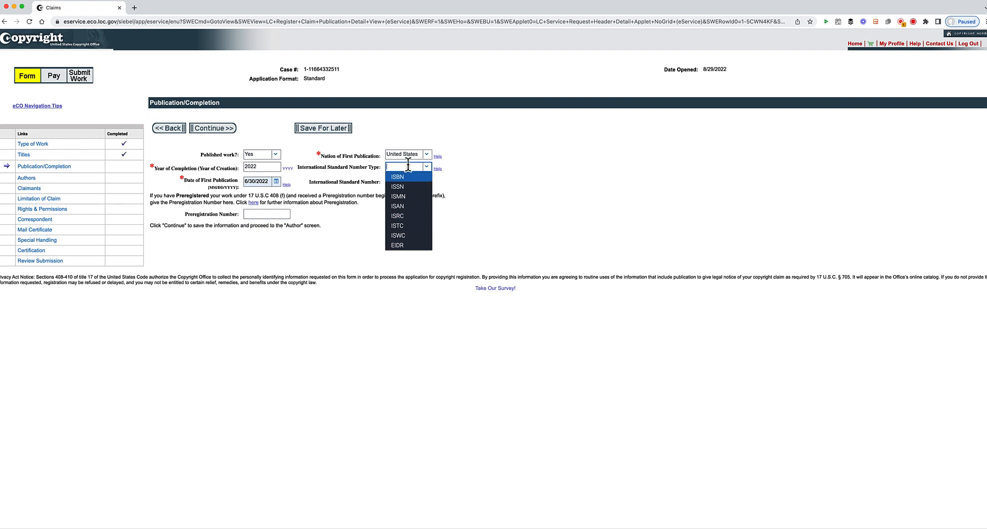
pyautogui.click(470, 204)
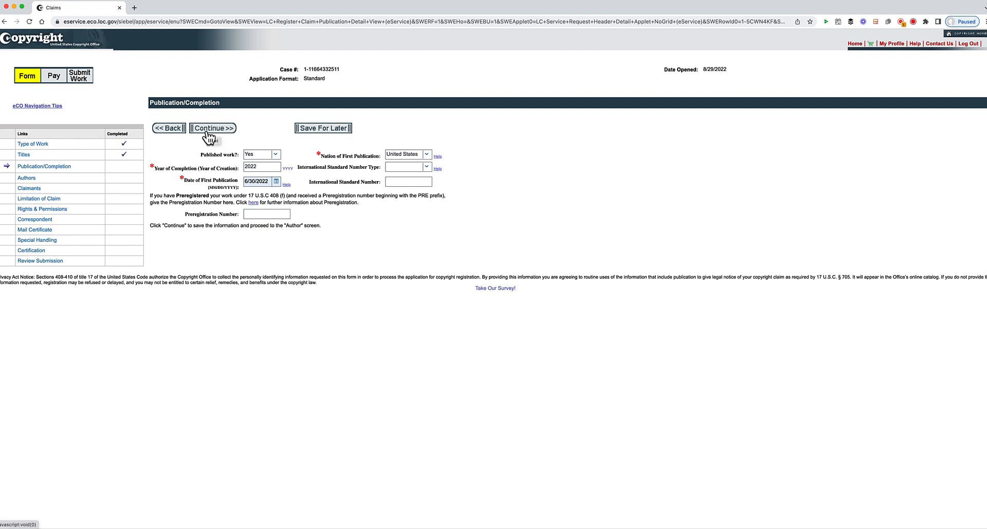
# - Continue to Authors, start a new author, and enter the author's first and last name
pyautogui.click(209, 135)
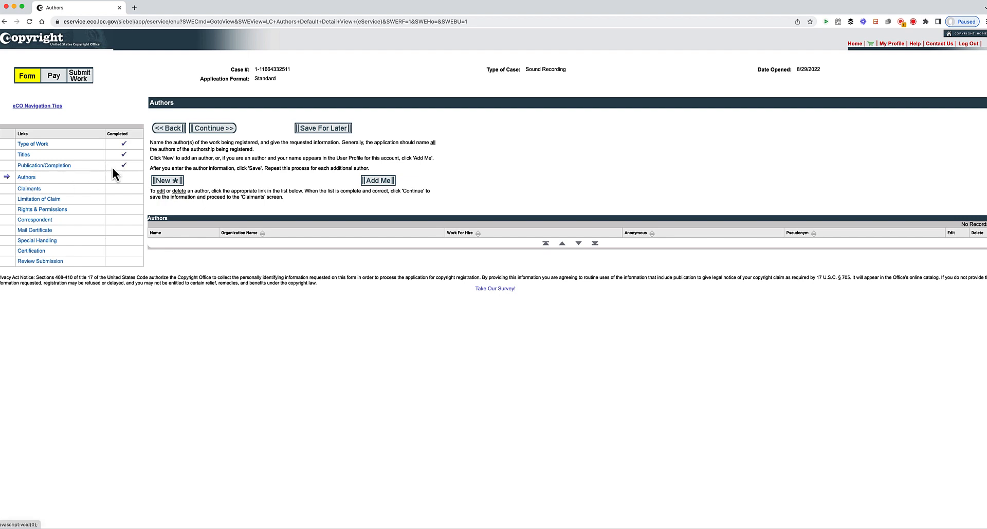
pyautogui.click(177, 181)
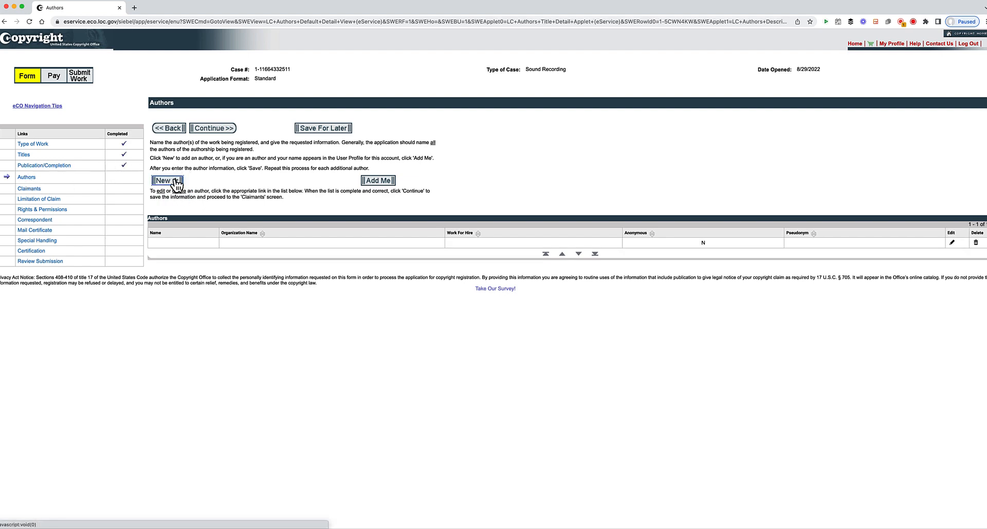
pyautogui.click(216, 180)
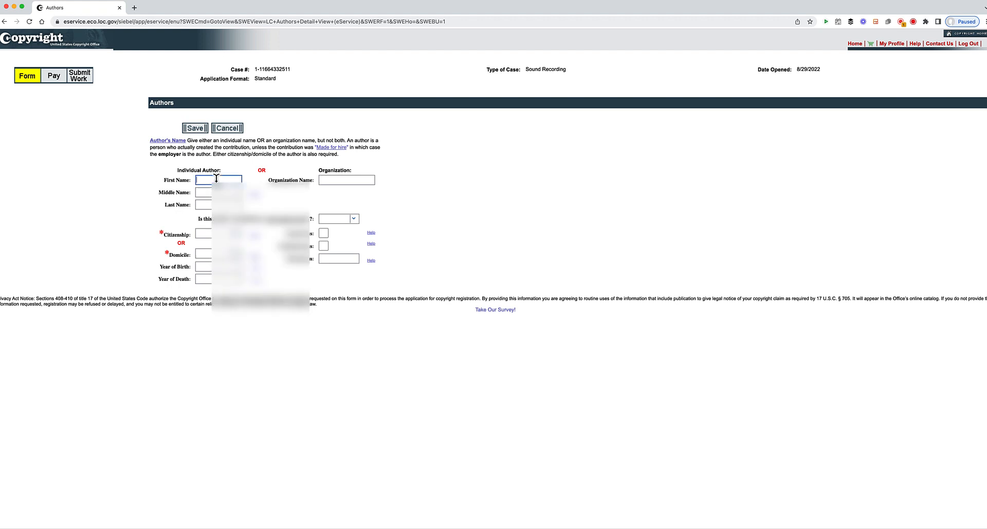
pyautogui.press('Tab')
pyautogui.click(208, 204)
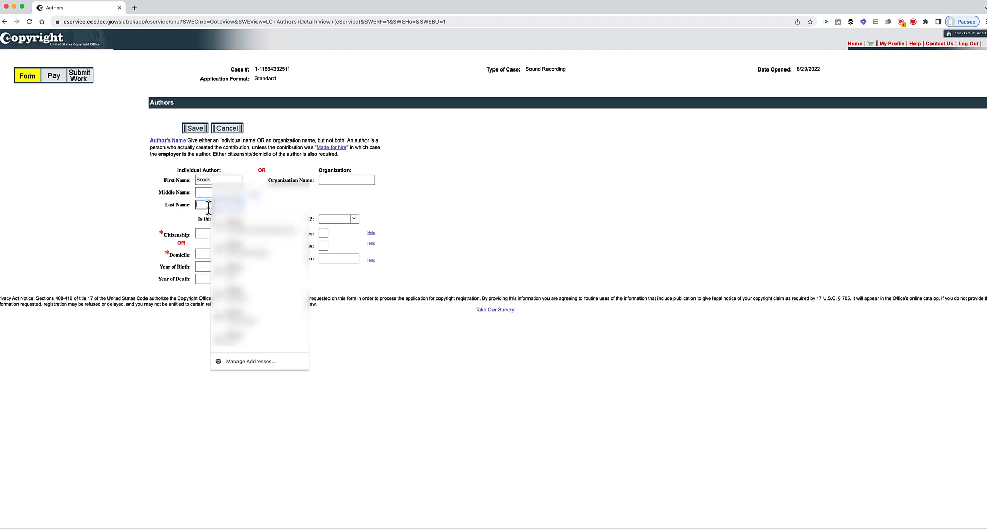
pyautogui.press('Tab')
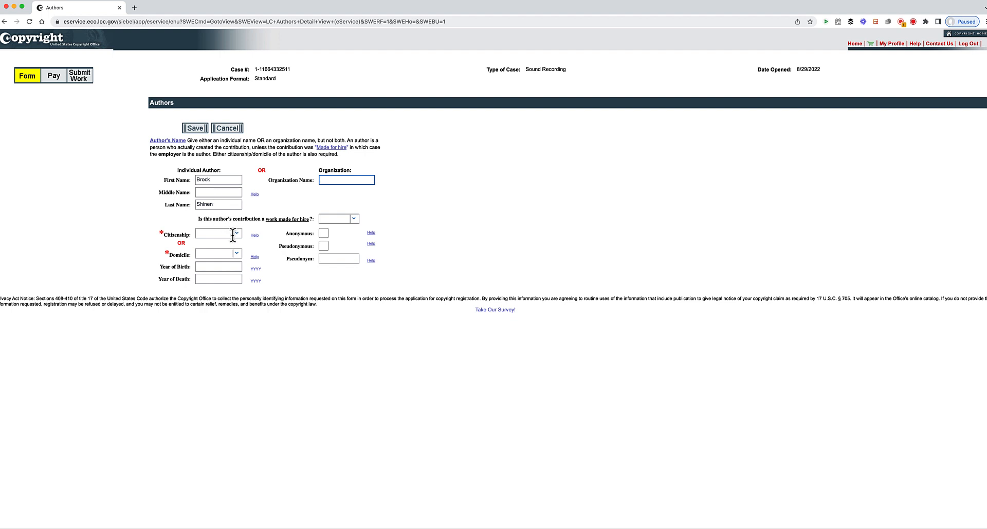
# - Set the new author's citizenship to United States in the Author form
pyautogui.click(238, 236)
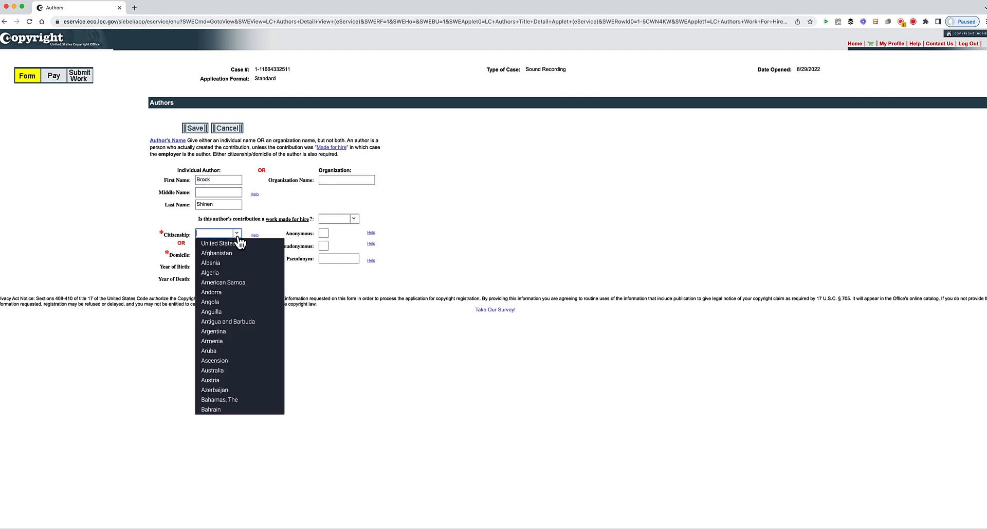
pyautogui.click(236, 245)
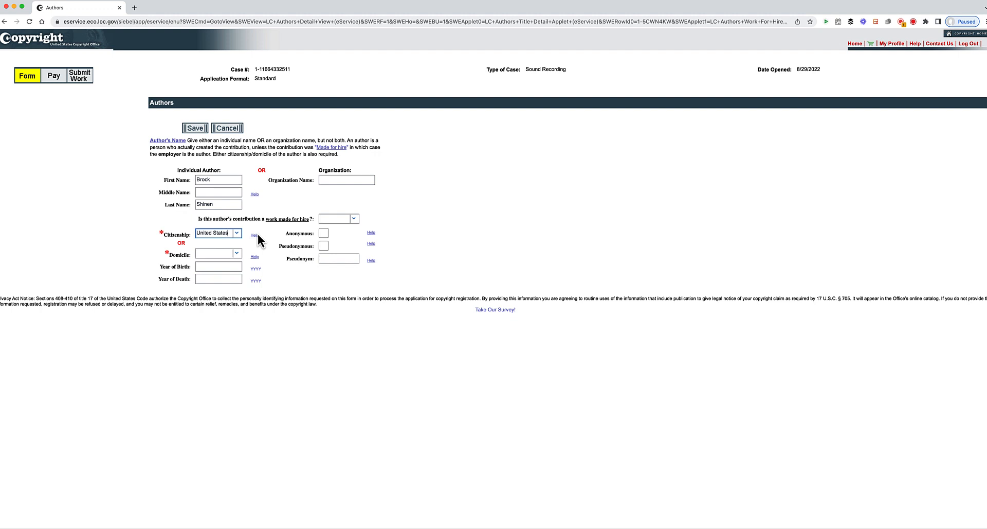
pyautogui.click(330, 181)
# - Save the author, then record 'lyrics and music' as their other contribution and save
pyautogui.click(195, 128)
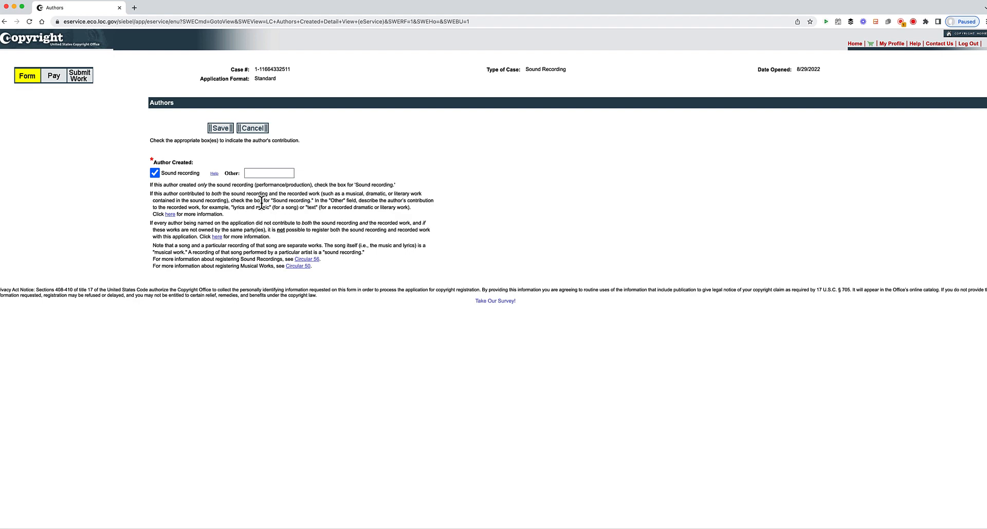
pyautogui.click(261, 173)
pyautogui.write('lys')
pyautogui.press('BackSpace')
pyautogui.write('rics and music')
pyautogui.click(225, 129)
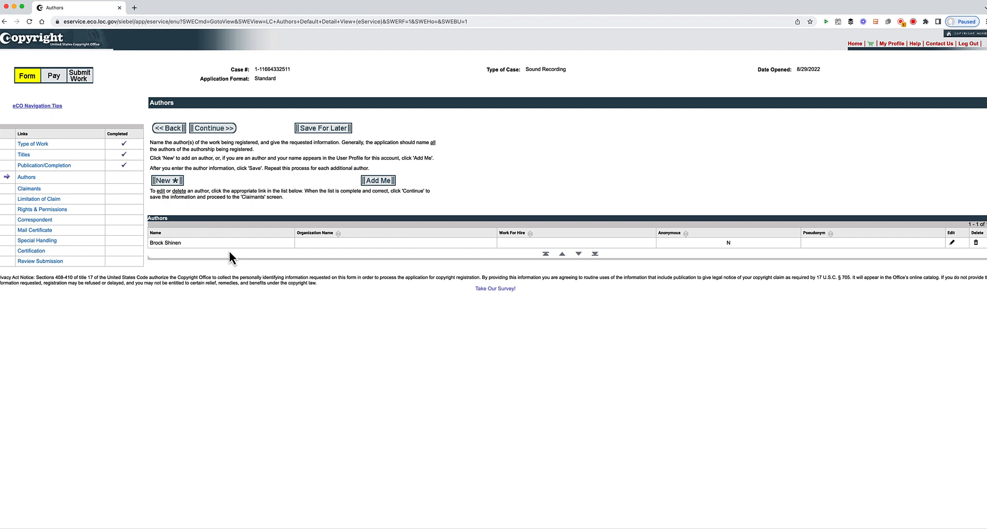
pyautogui.click(169, 181)
pyautogui.click(204, 180)
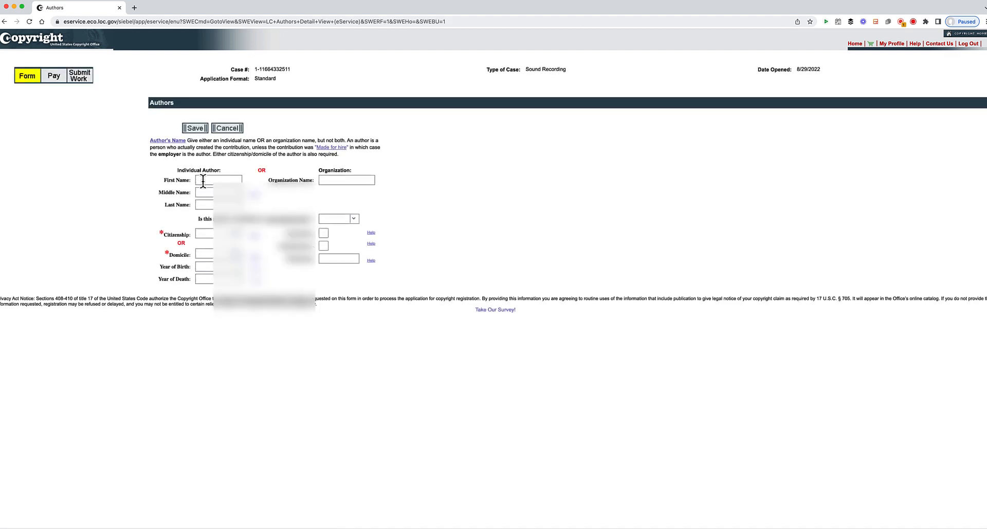
pyautogui.click(345, 198)
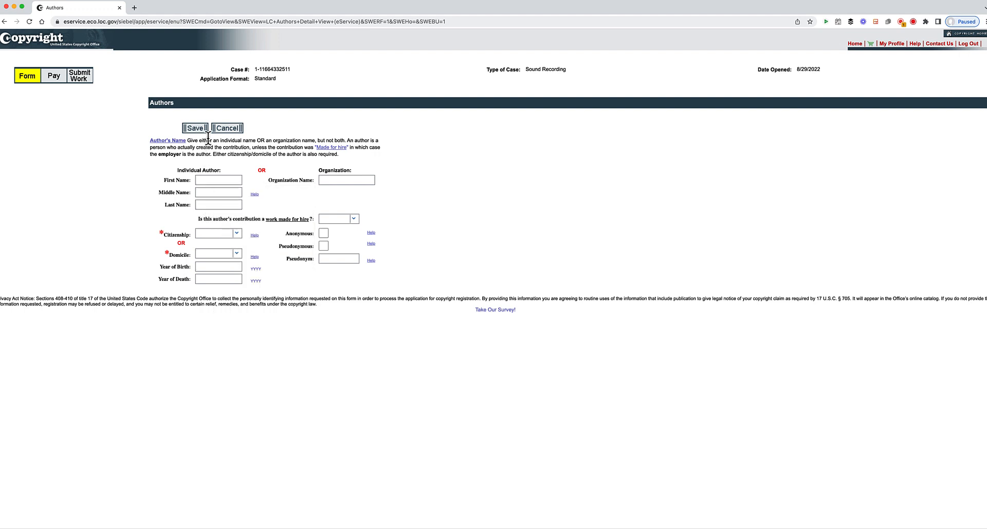
pyautogui.click(226, 130)
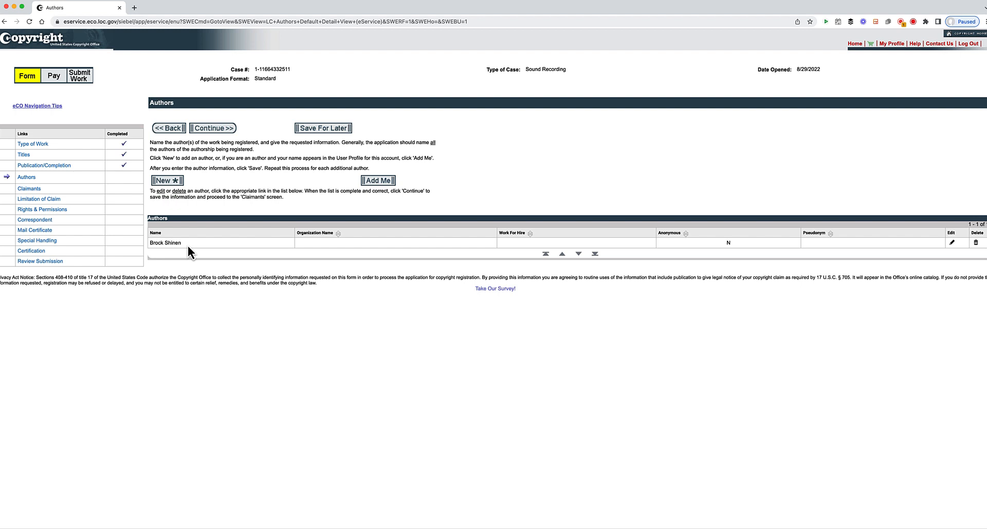
# - Continue from the Authors page to the Claimants page
pyautogui.click(213, 130)
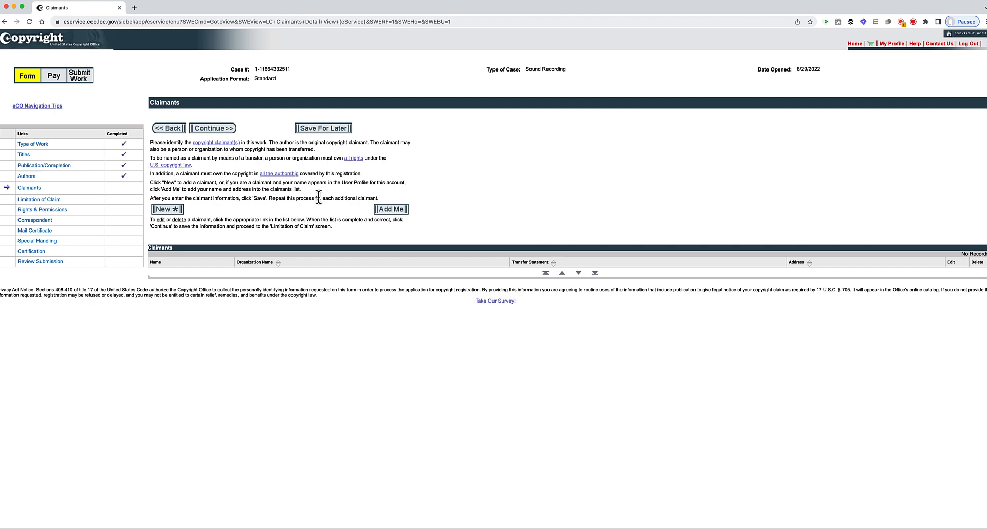
# - Add yourself as claimant from your profile details and save the claimant
pyautogui.click(393, 211)
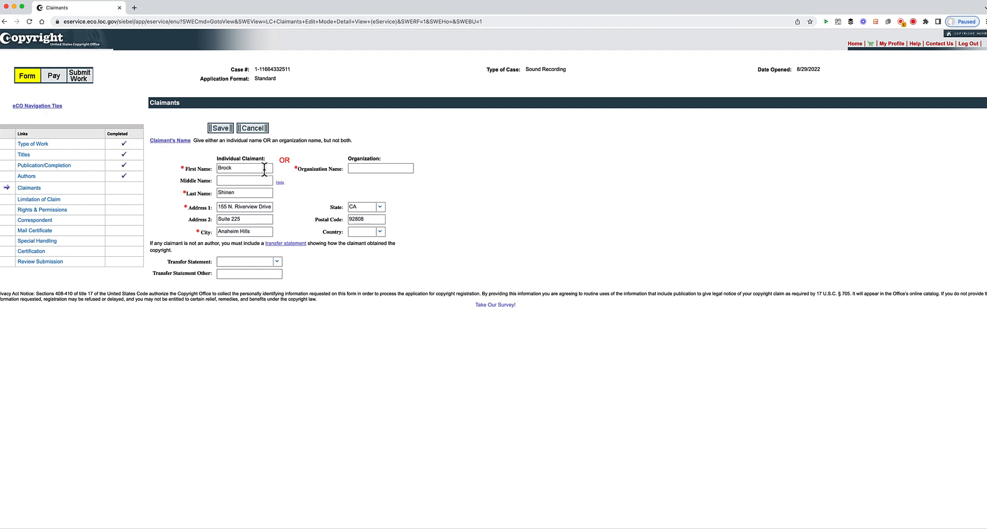
pyautogui.click(221, 128)
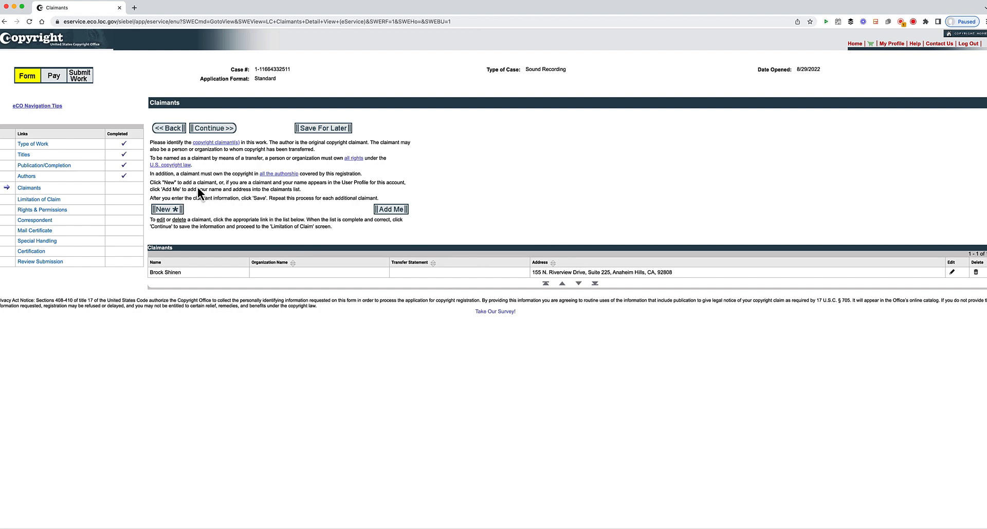
# - Continue from the Claimants page to the Limitation of Claim page
pyautogui.click(219, 129)
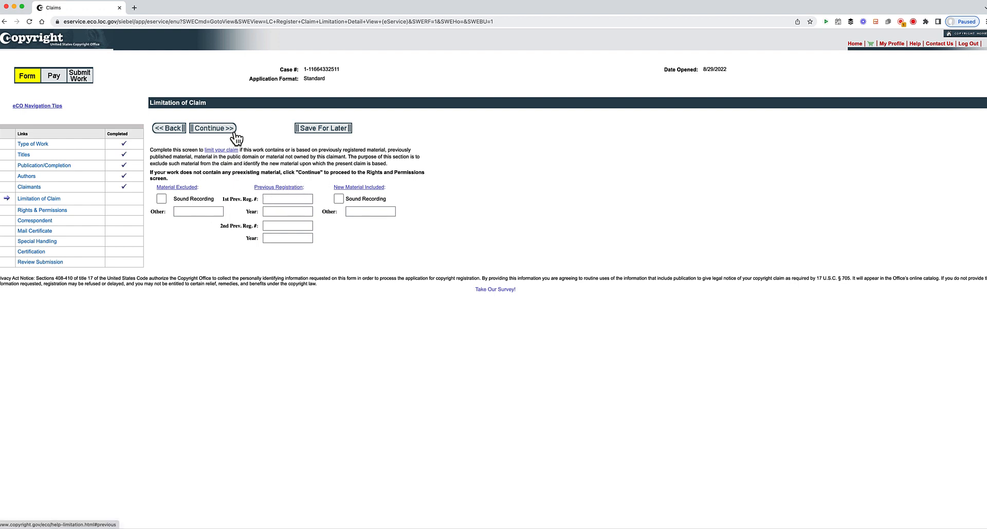
# - Leave Limitation of Claim blank and continue to Rights & Permissions
pyautogui.click(214, 131)
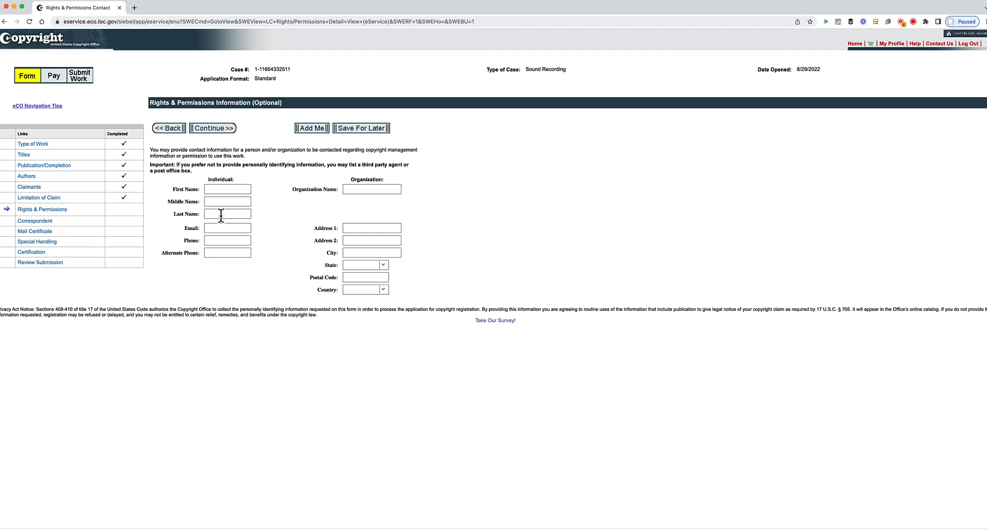
# - Skip the optional Rights & Permissions section to reach the Correspondent page
pyautogui.click(213, 128)
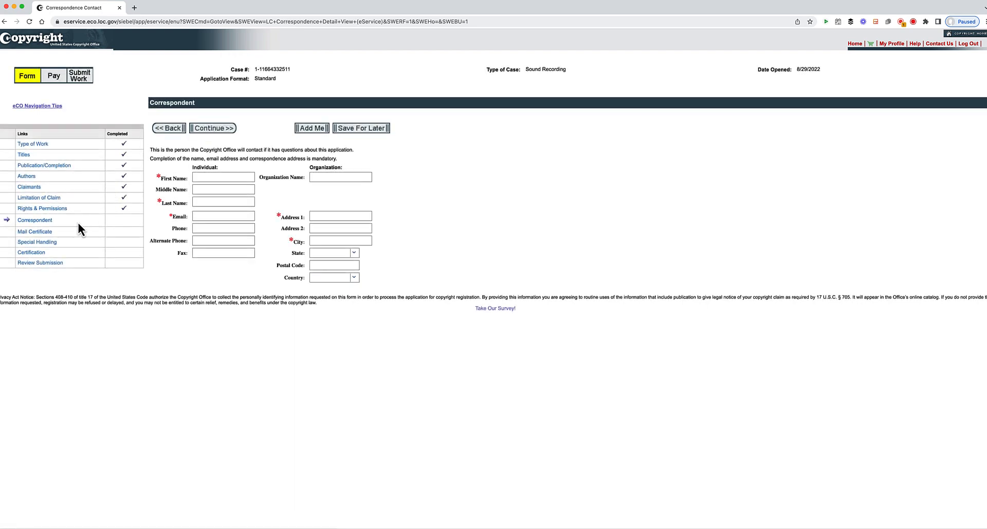
pyautogui.click(173, 131)
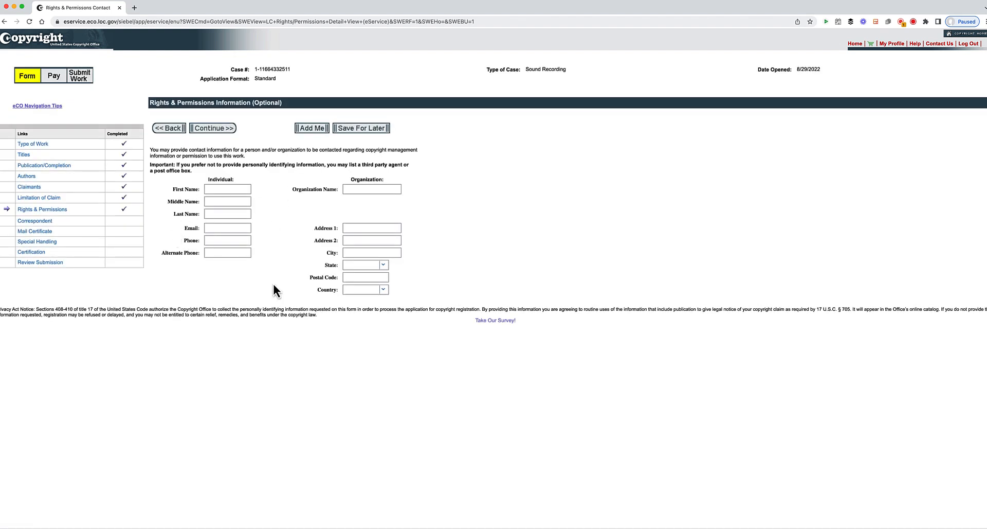
pyautogui.click(219, 128)
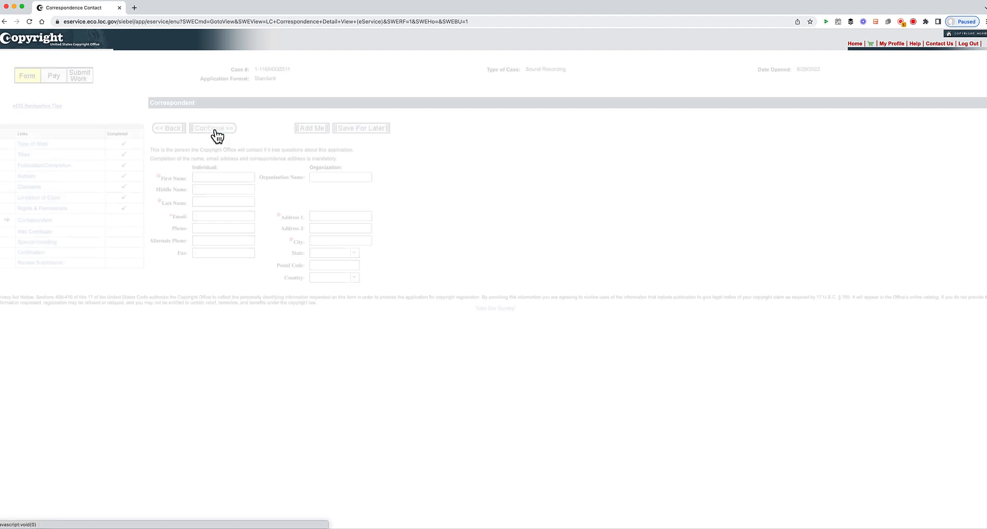
# - Enter the correspondent's first name, last name and email address
pyautogui.click(207, 178)
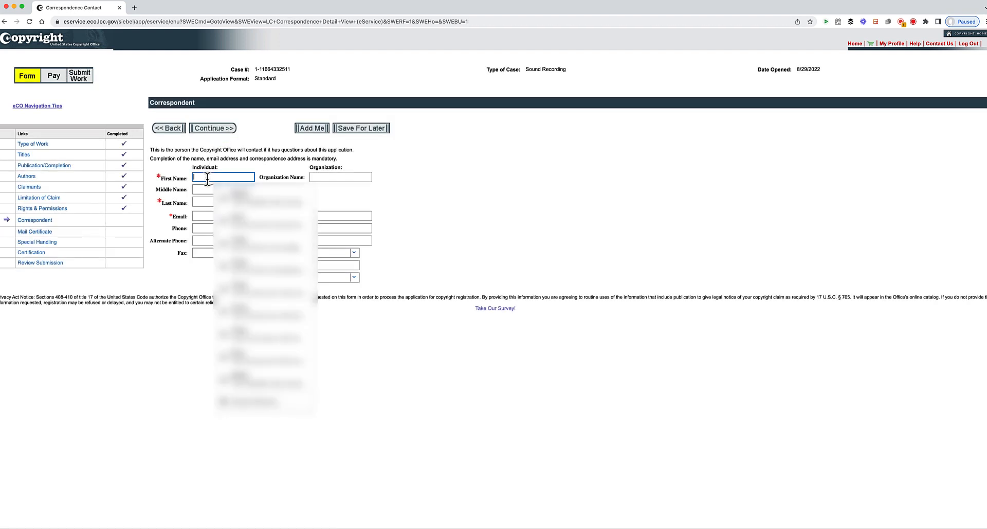
pyautogui.press('Tab')
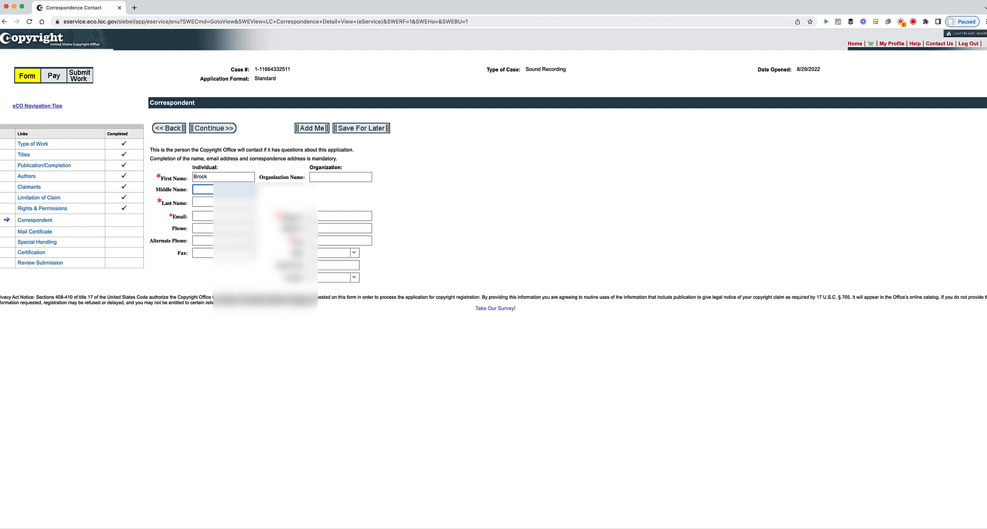
pyautogui.press('Tab')
pyautogui.press('Tab')
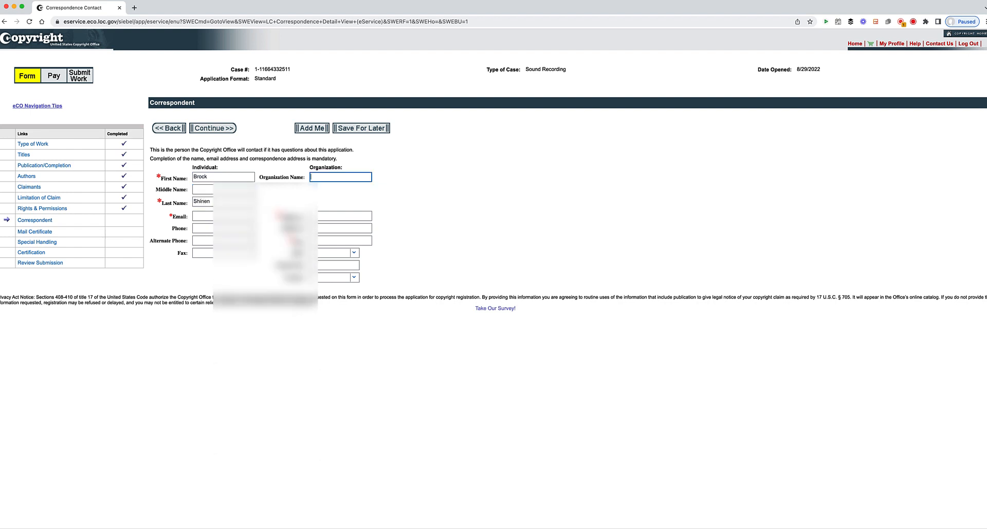
pyautogui.click(217, 216)
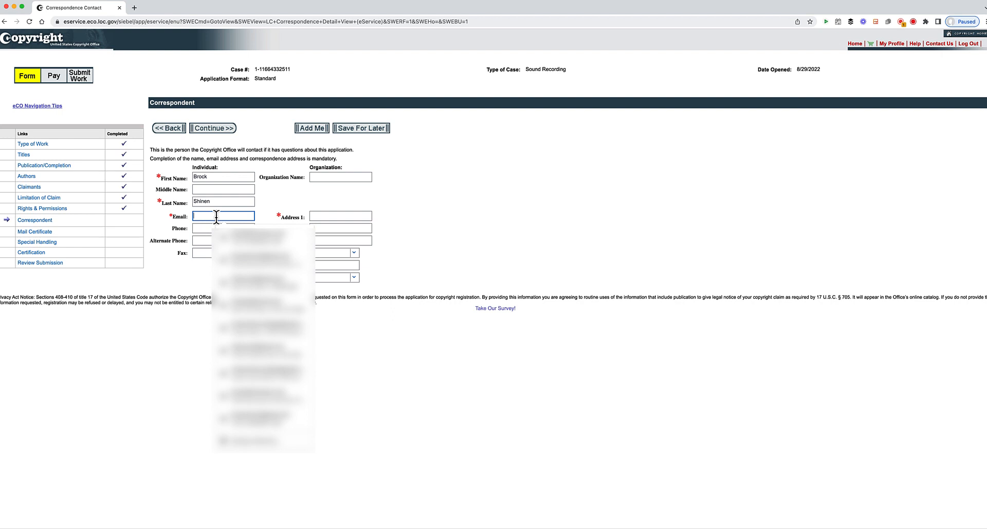
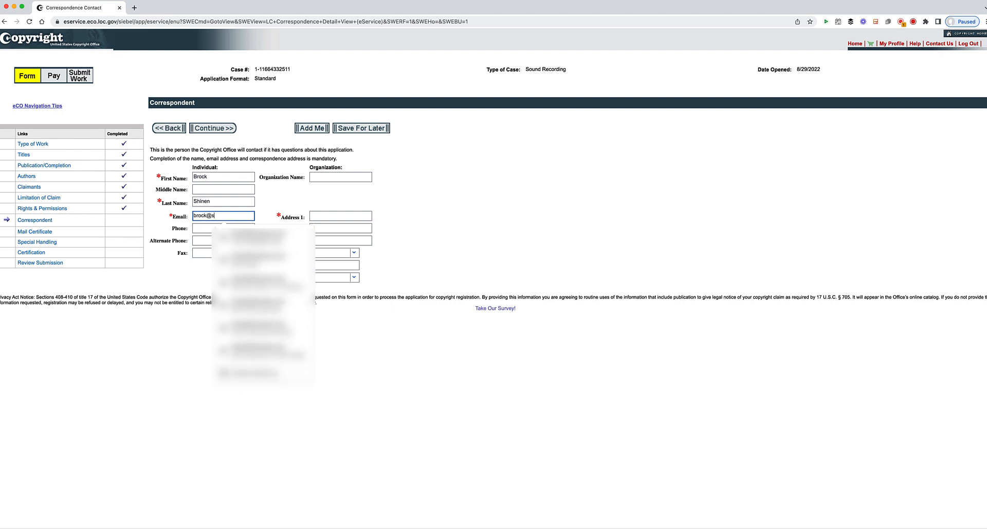
pyautogui.press('Tab')
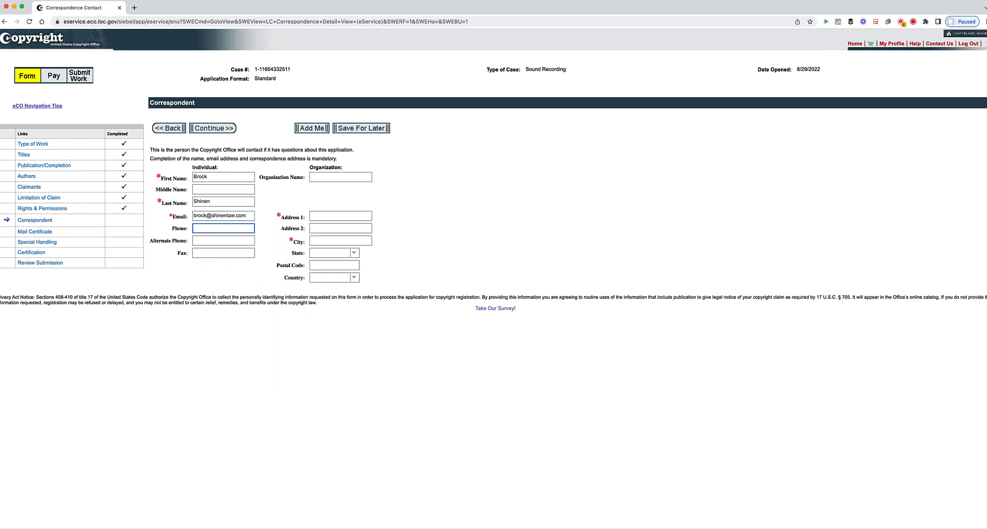
# - Fill the correspondent's mailing address from a saved suggestion and correct the phone number
pyautogui.click(329, 215)
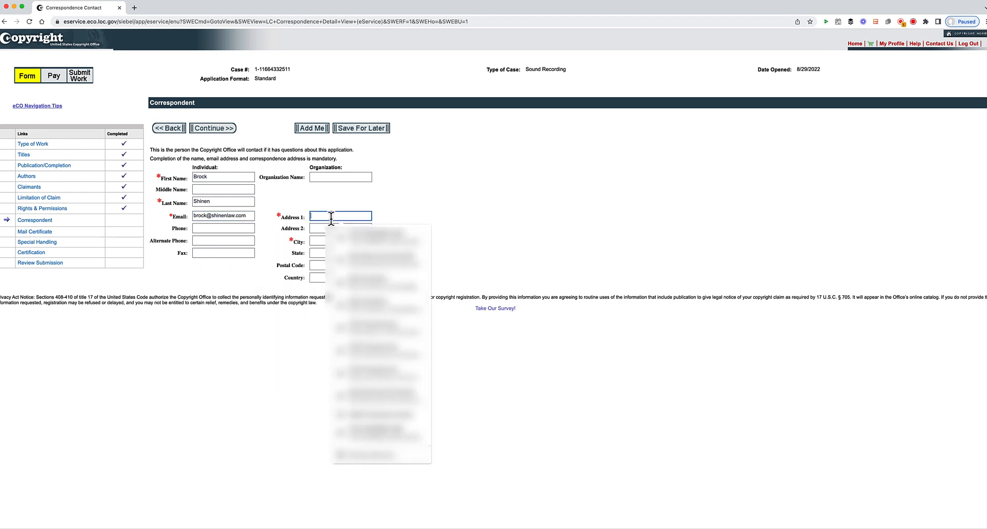
pyautogui.write('155')
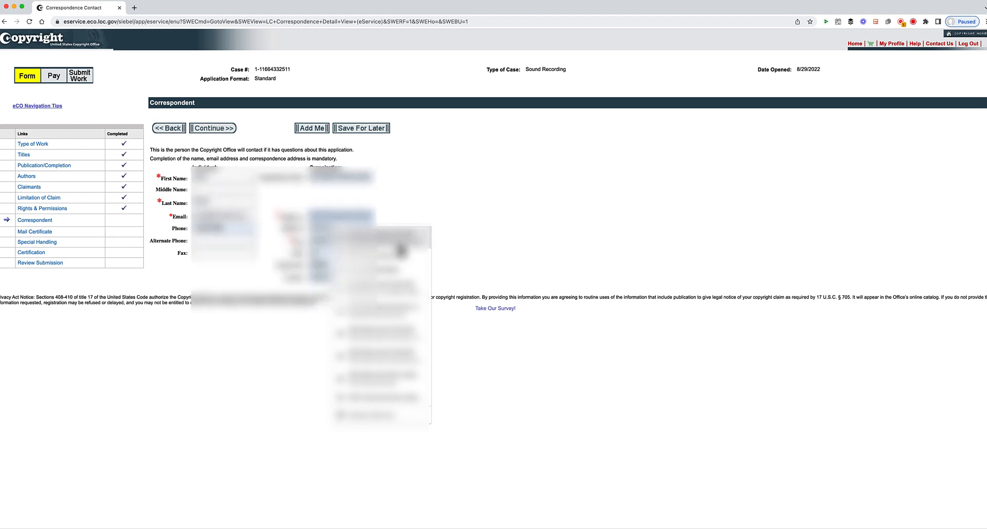
pyautogui.click(388, 240)
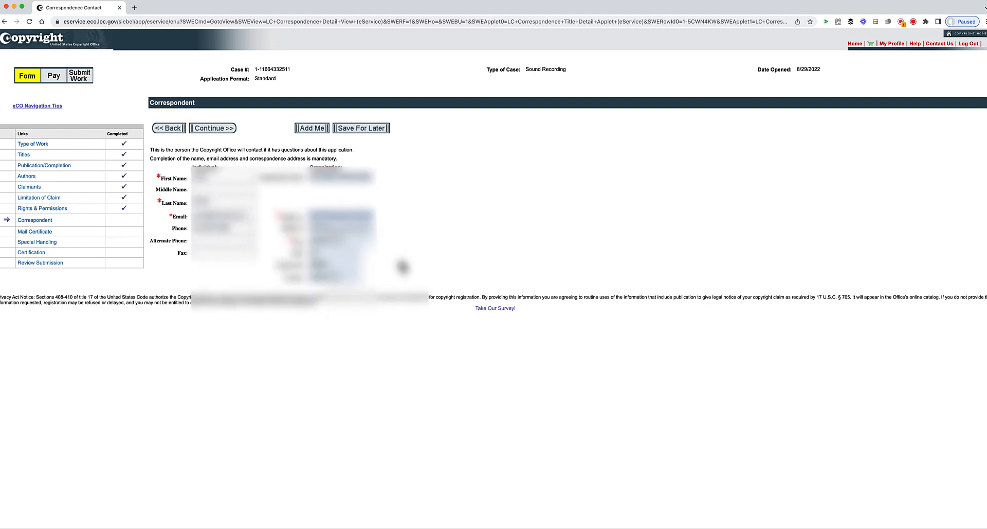
pyautogui.moveTo(243, 229); pyautogui.dragTo(205, 228)
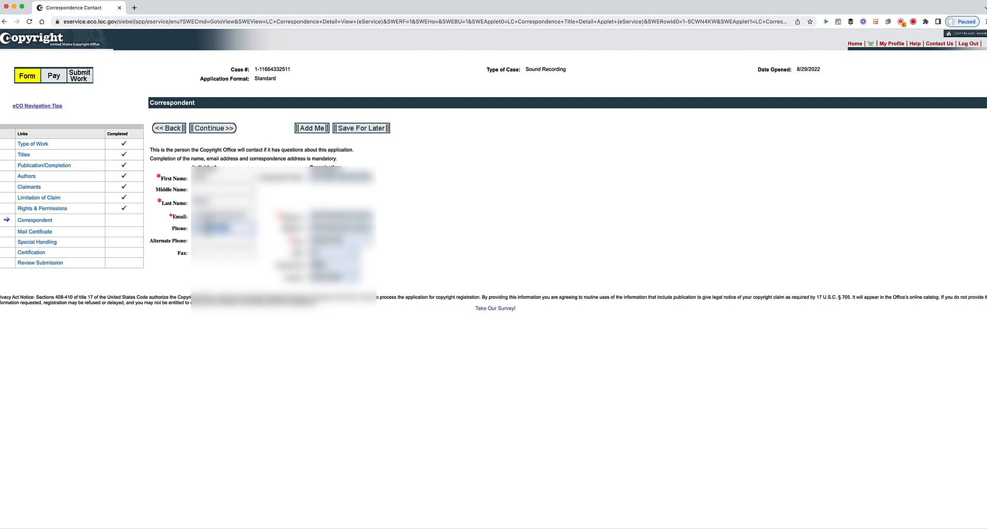
pyautogui.write('555')
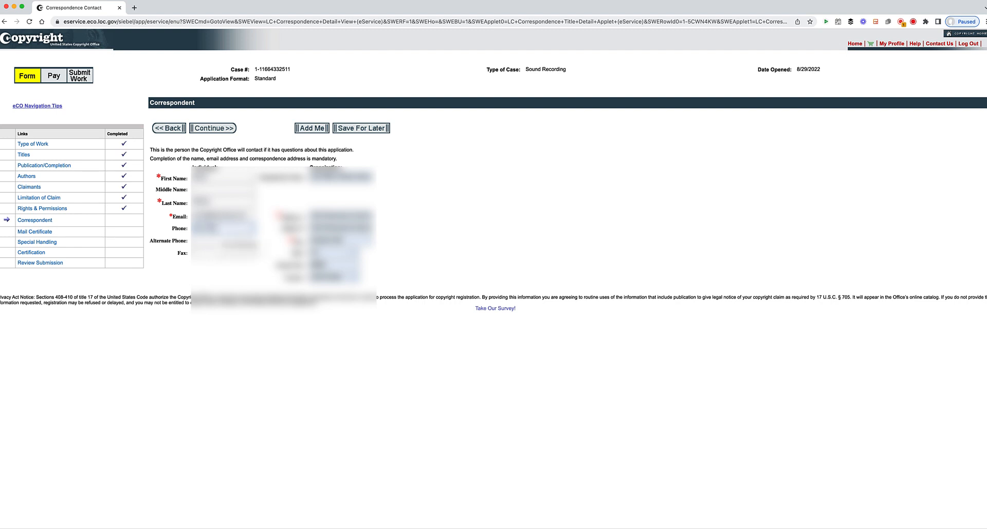
pyautogui.click(235, 247)
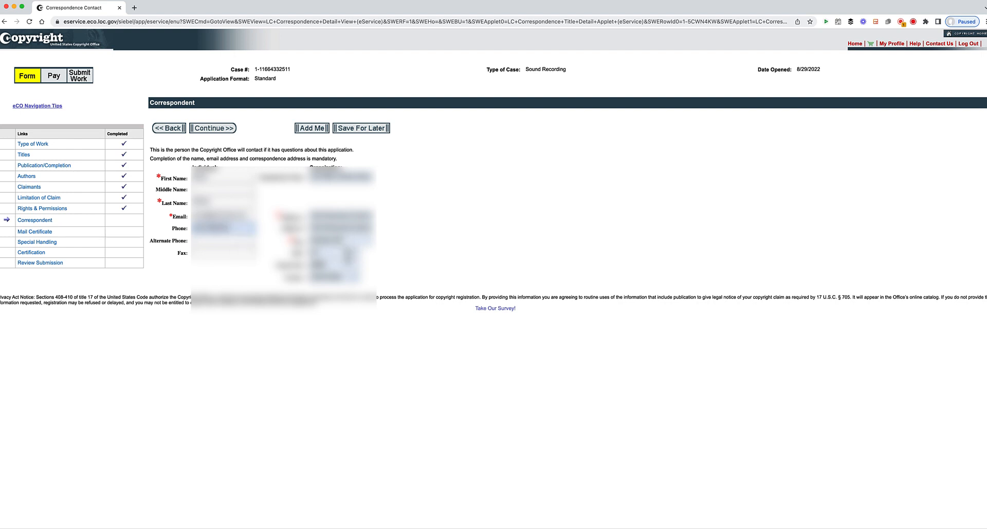
# - Save the correspondent, then enter the certificate recipient's first and last name
pyautogui.click(218, 128)
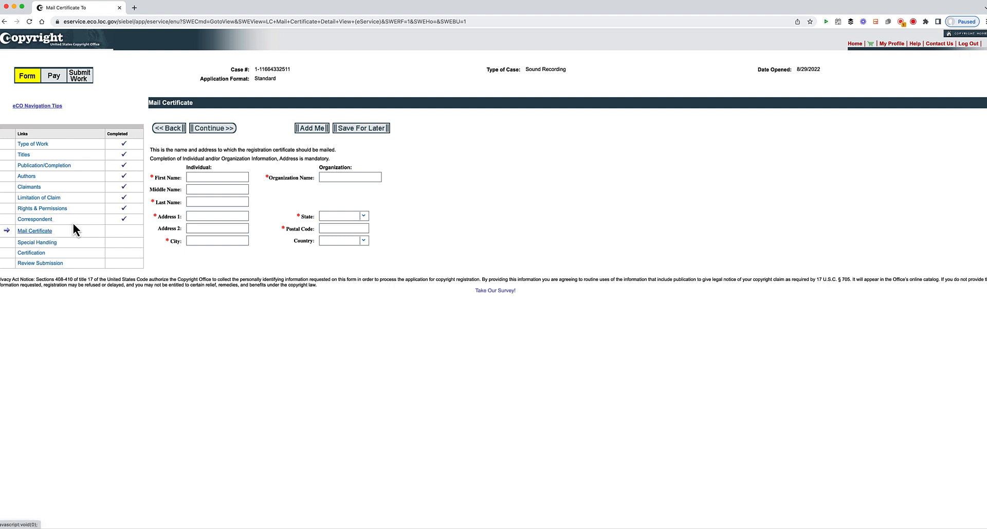
pyautogui.click(198, 180)
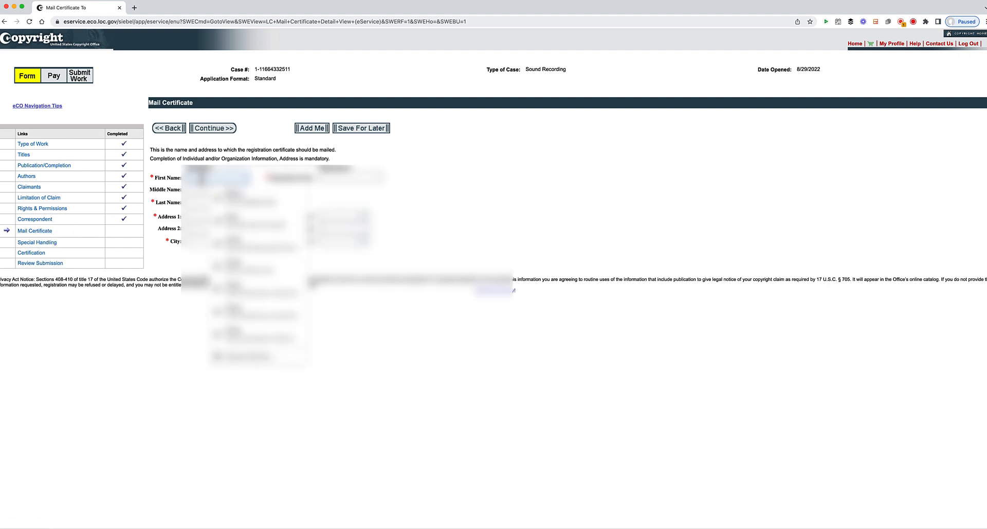
pyautogui.write('John')
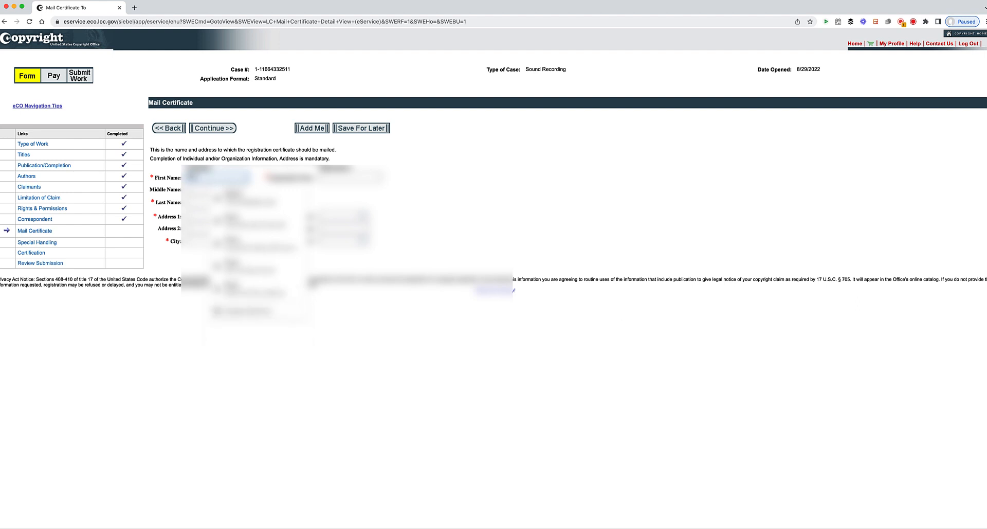
pyautogui.press('Tab')
pyautogui.press('Tab')
pyautogui.write('Smith')
pyautogui.press('Tab')
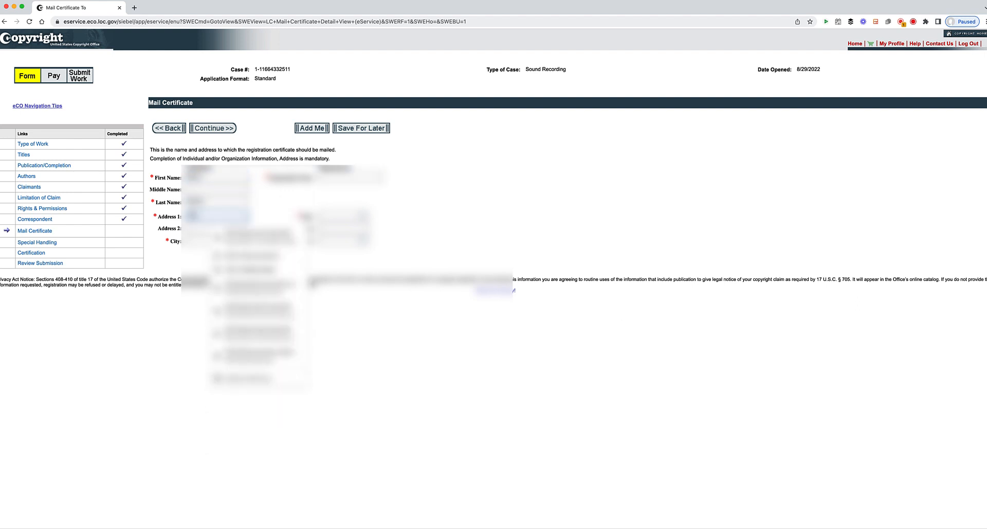
# - Fill the recipient's mailing address from a saved suggestion and continue to Special Handling
pyautogui.press('Down')
pyautogui.press('Return')
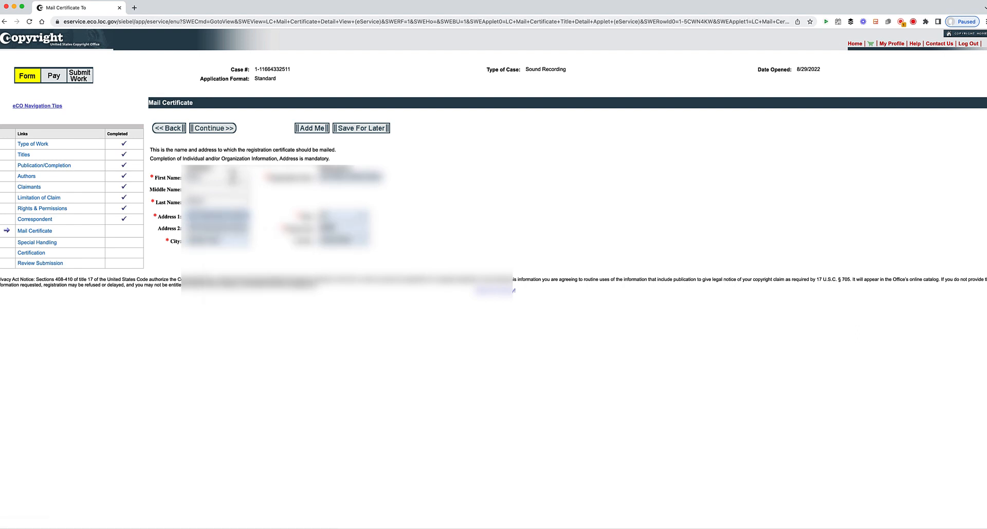
pyautogui.click(215, 133)
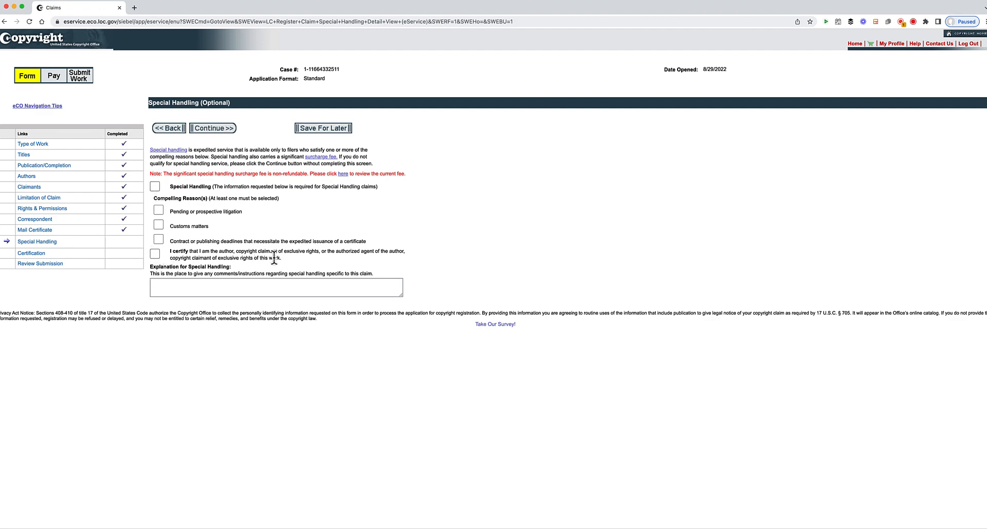
# - Continue past Special Handling with no reason selected, moving on to Certification
pyautogui.click(221, 131)
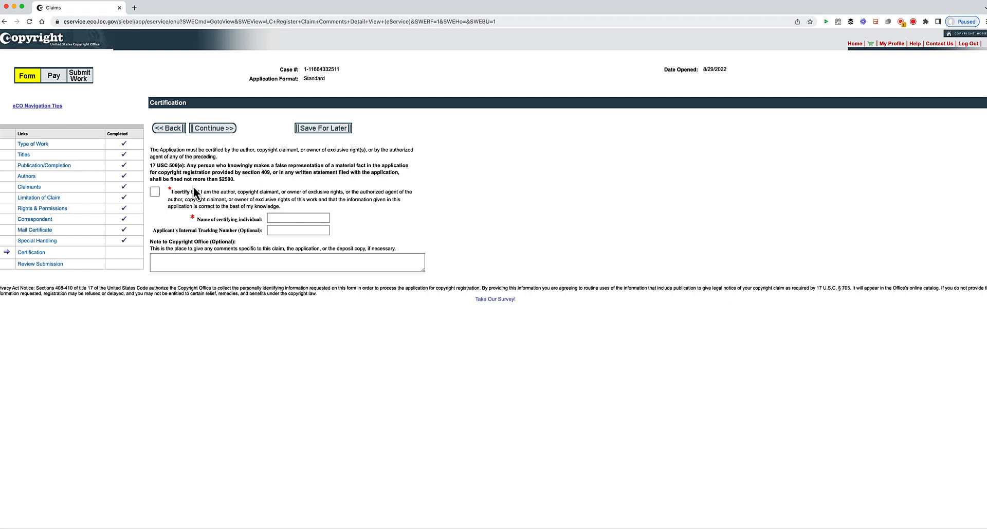
# - Certify the application as true and correct, autofill the certifying individual's name, and continue to review
pyautogui.click(155, 193)
pyautogui.click(290, 218)
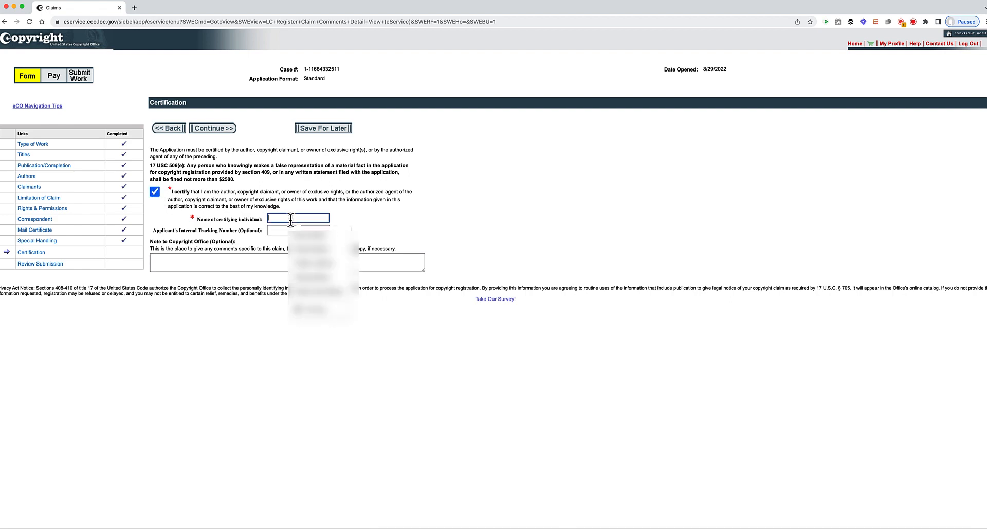
pyautogui.click(315, 247)
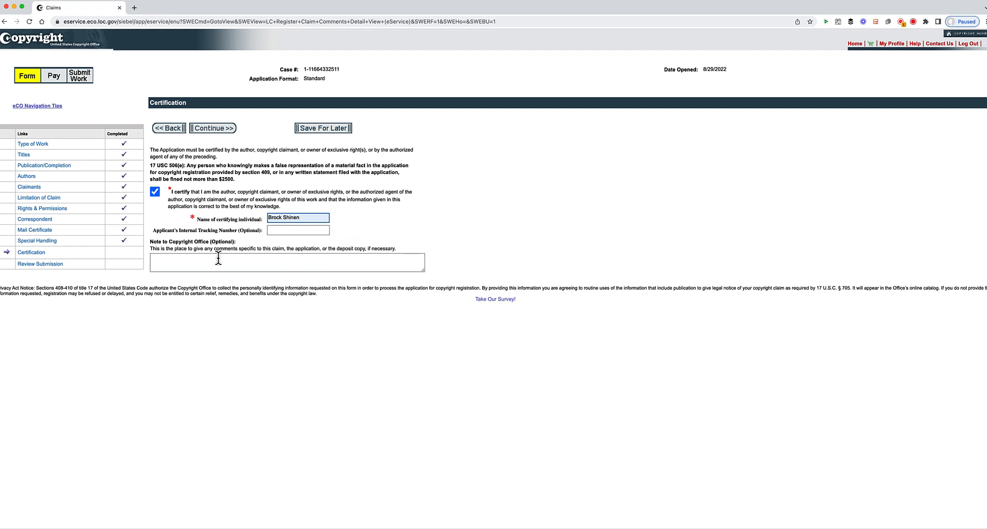
pyautogui.click(217, 130)
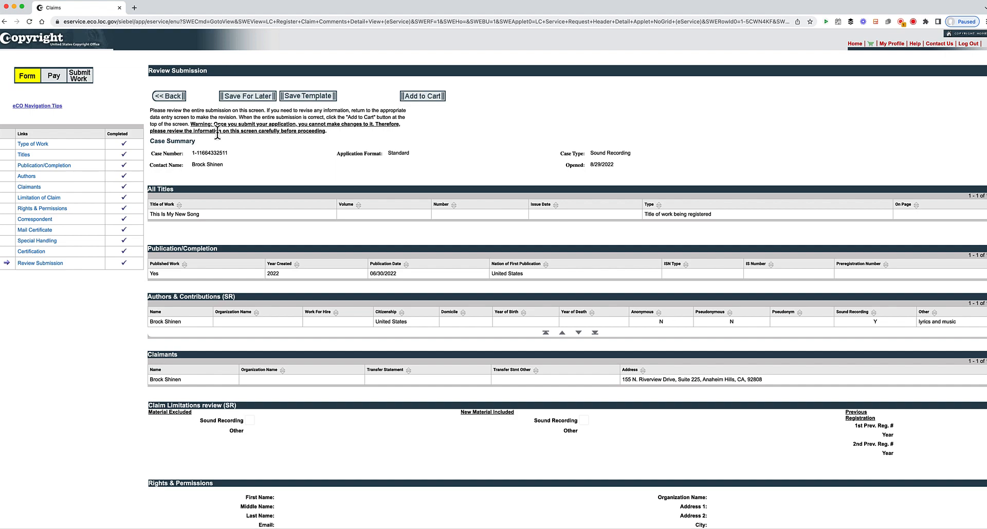
pyautogui.scroll(-3, 321, 181)
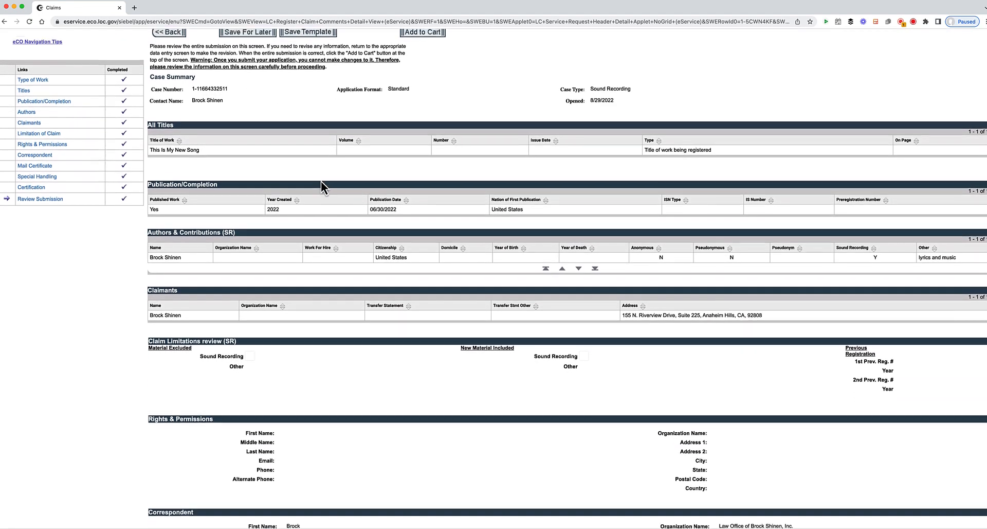
pyautogui.scroll(-5, 320, 181)
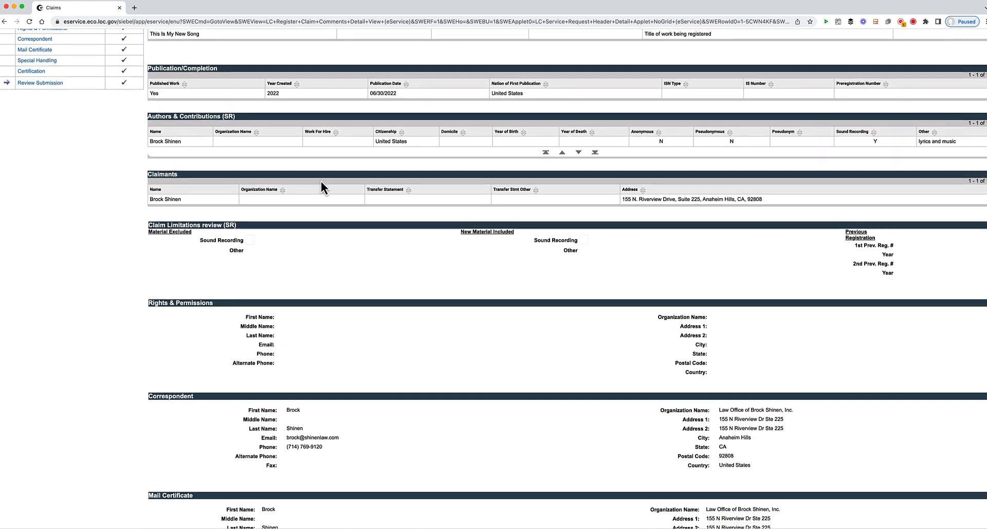
pyautogui.scroll(-7, 321, 181)
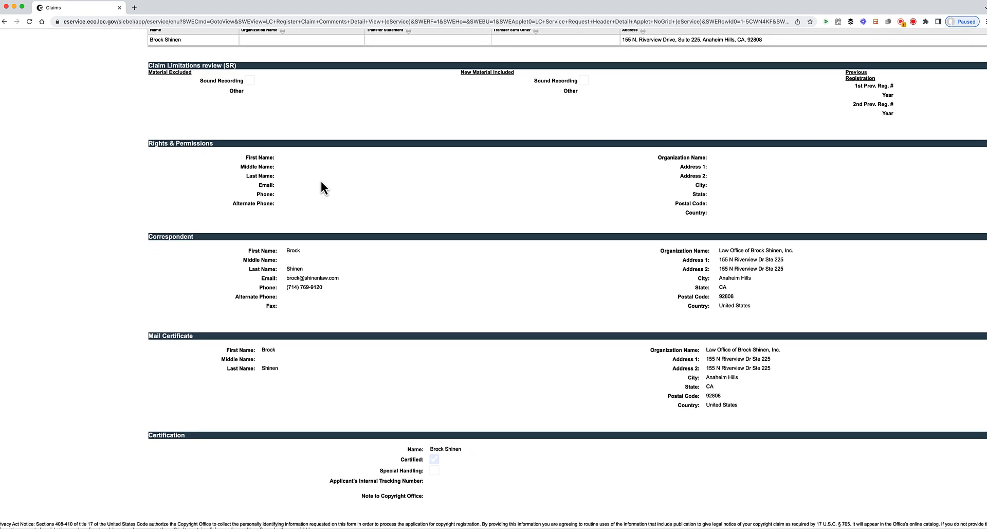
pyautogui.scroll(15, 205, 106)
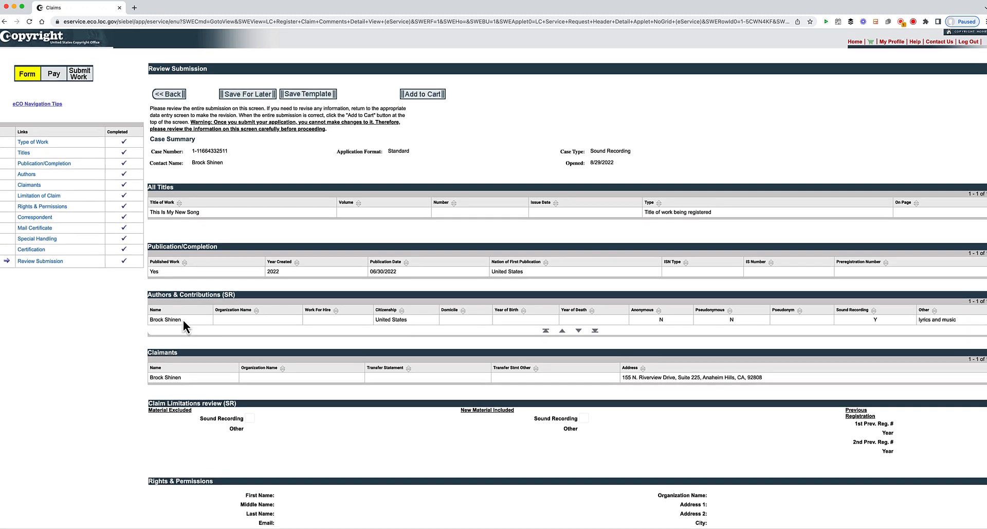
pyautogui.scroll(-3, 183, 320)
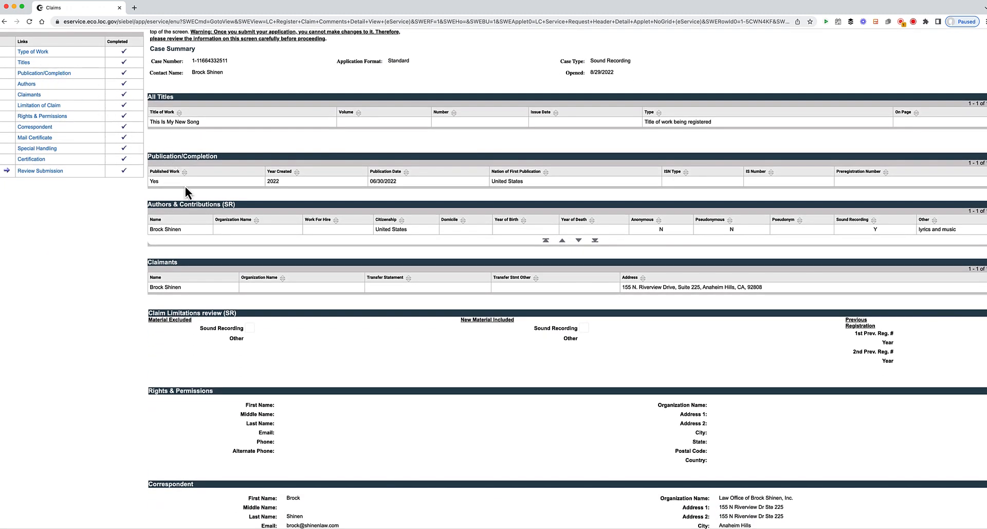
pyautogui.scroll(-5, 199, 269)
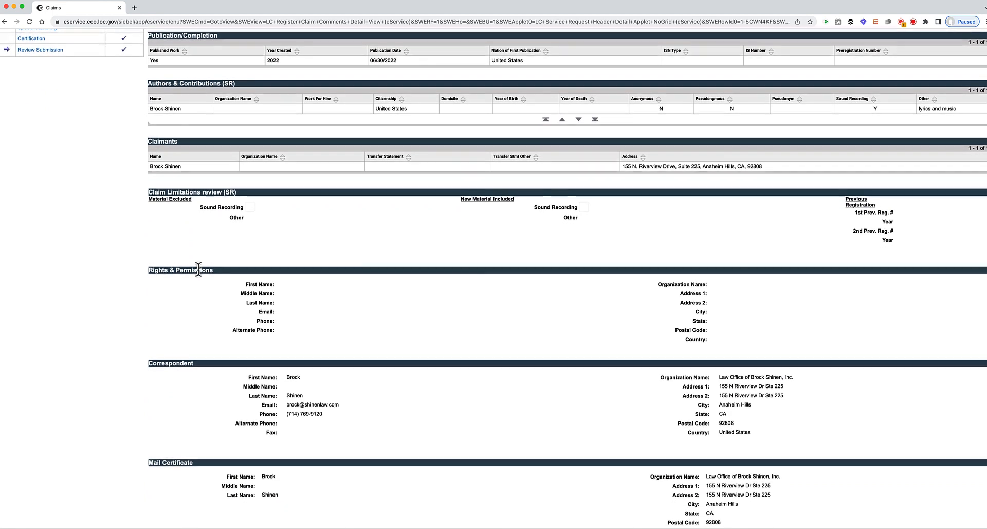
pyautogui.scroll(-3, 415, 280)
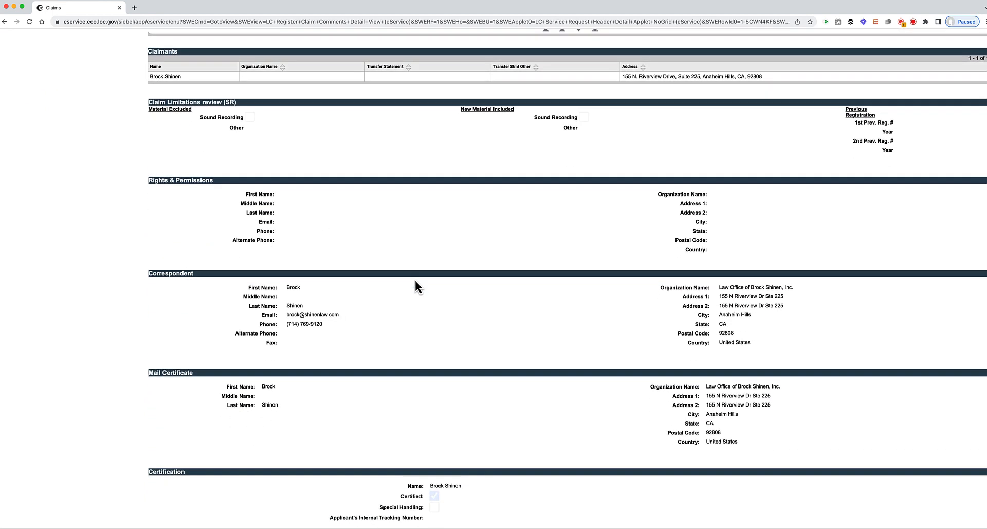
pyautogui.scroll(-1, 341, 356)
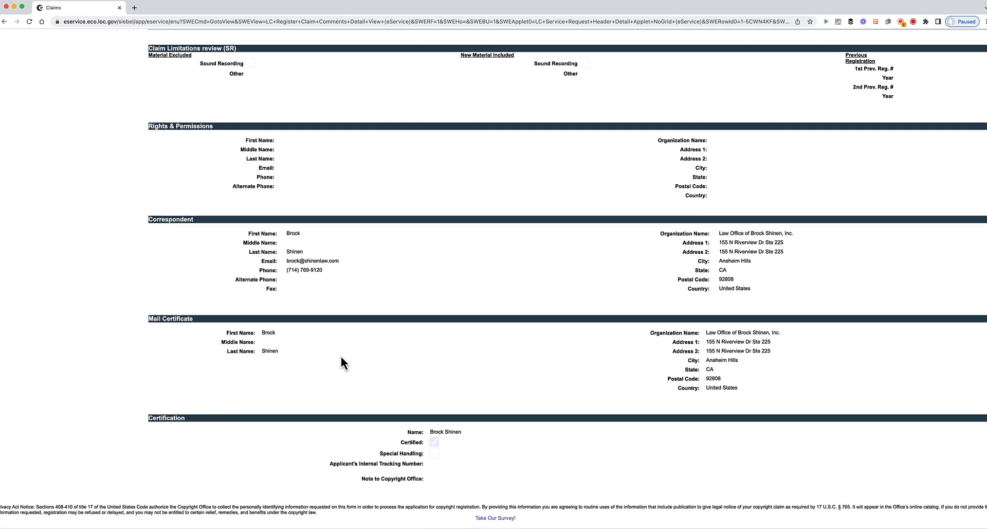
pyautogui.scroll(10, 340, 356)
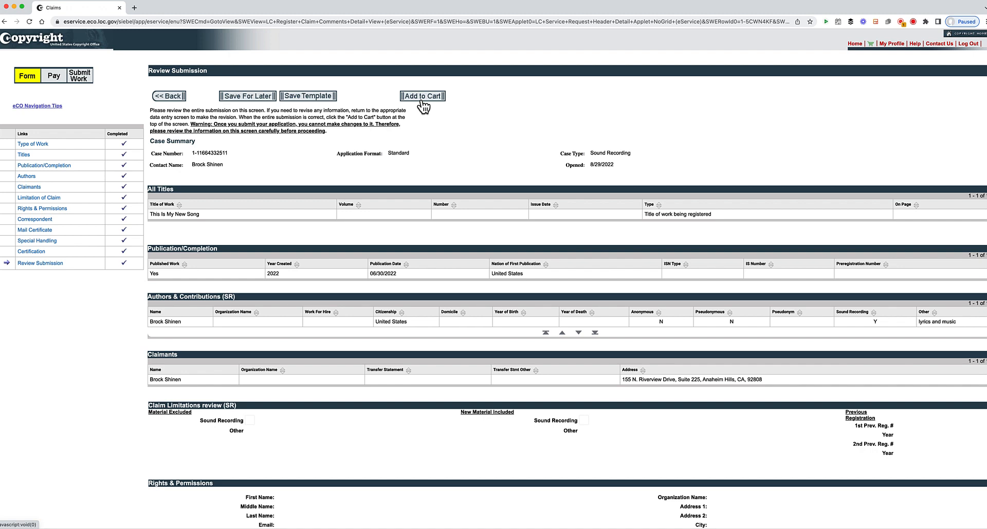
# - Add the sound recording case to the cart, check out, and choose Pay - Credit Card / ACH
pyautogui.click(421, 102)
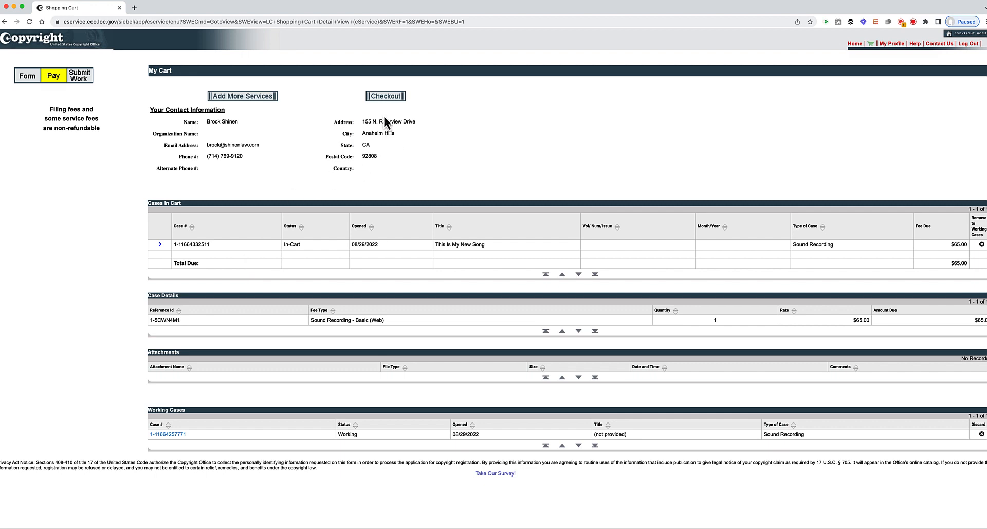
pyautogui.click(385, 96)
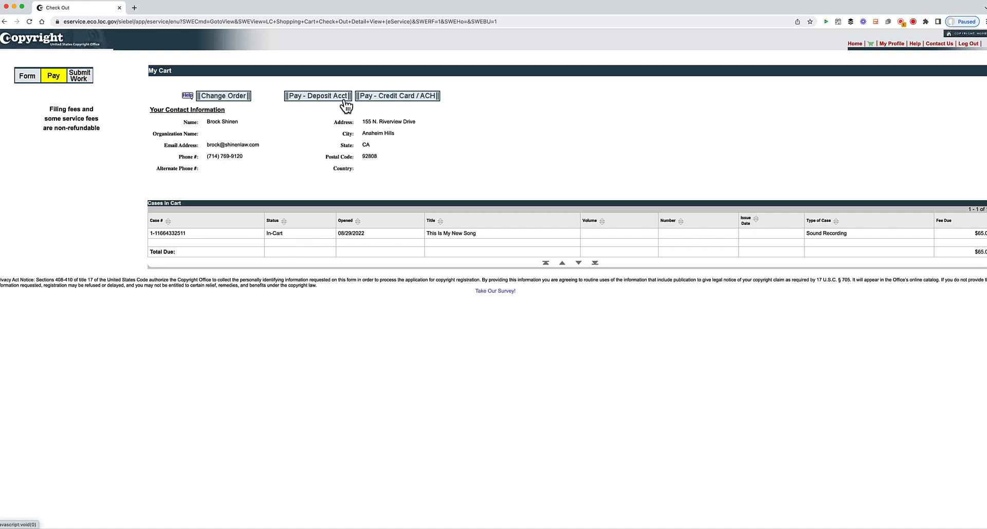
pyautogui.click(407, 99)
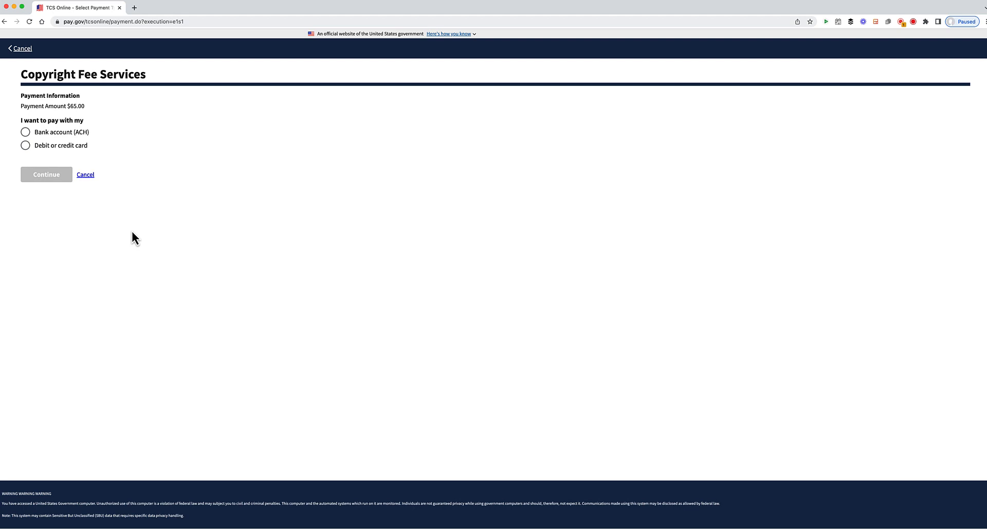
# - Cancel the $65.00 Pay.gov payment without choosing a method, returning to eCO
pyautogui.click(25, 52)
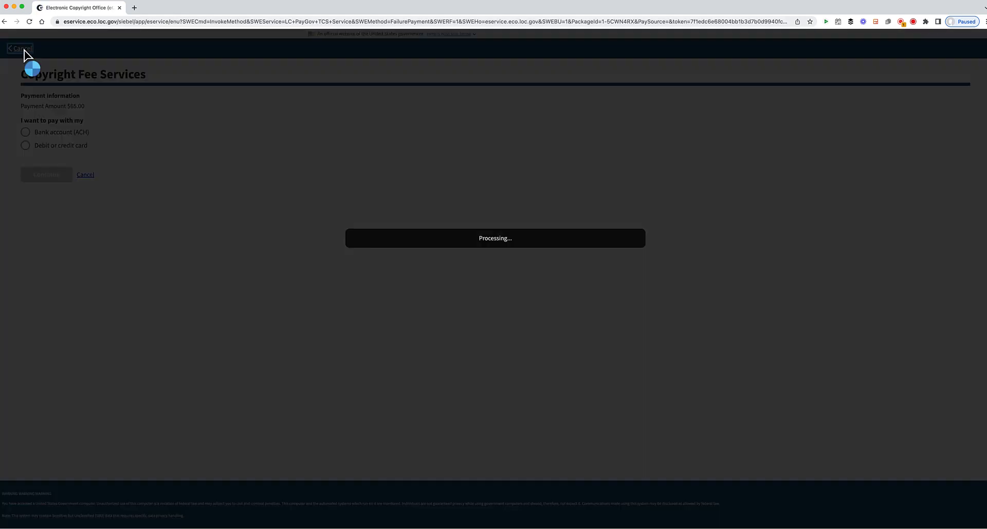